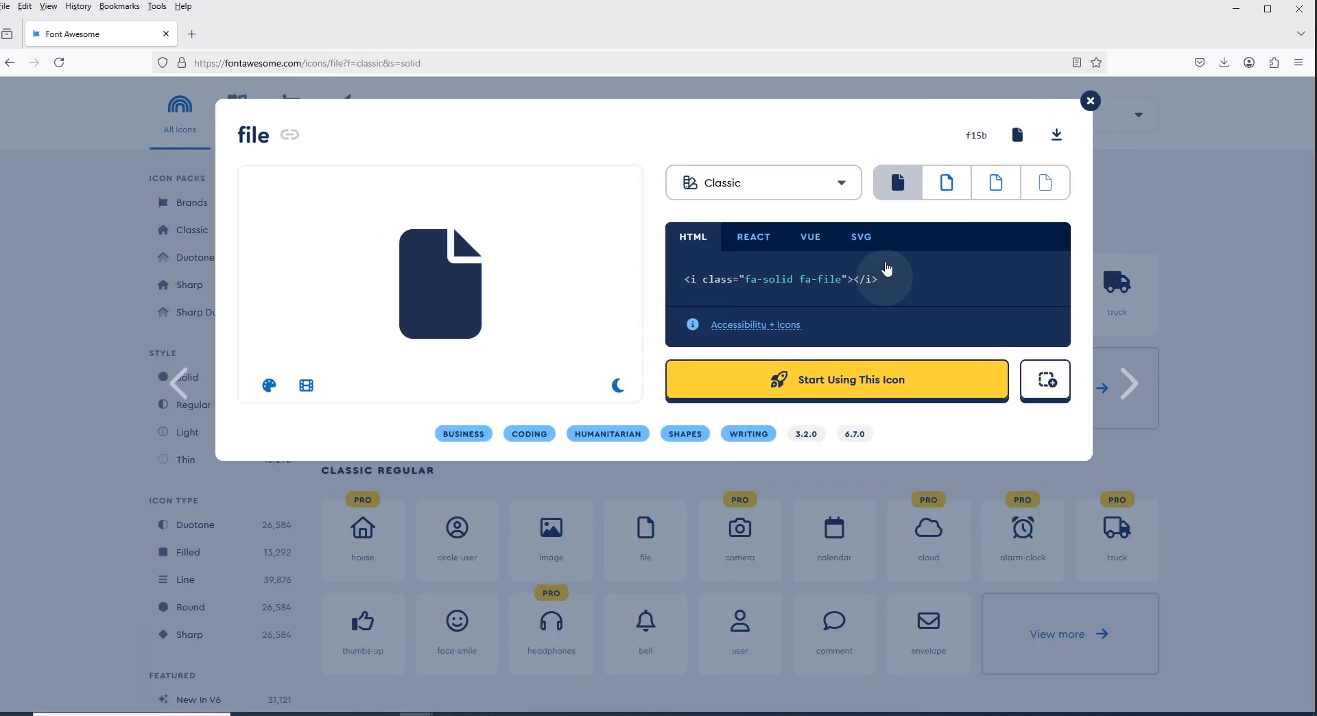
# - Copy the SVG code of the solid file icon, paste it into Frame 2 in Figma and move it towards the frame's upper part
pyautogui.click(859, 238)
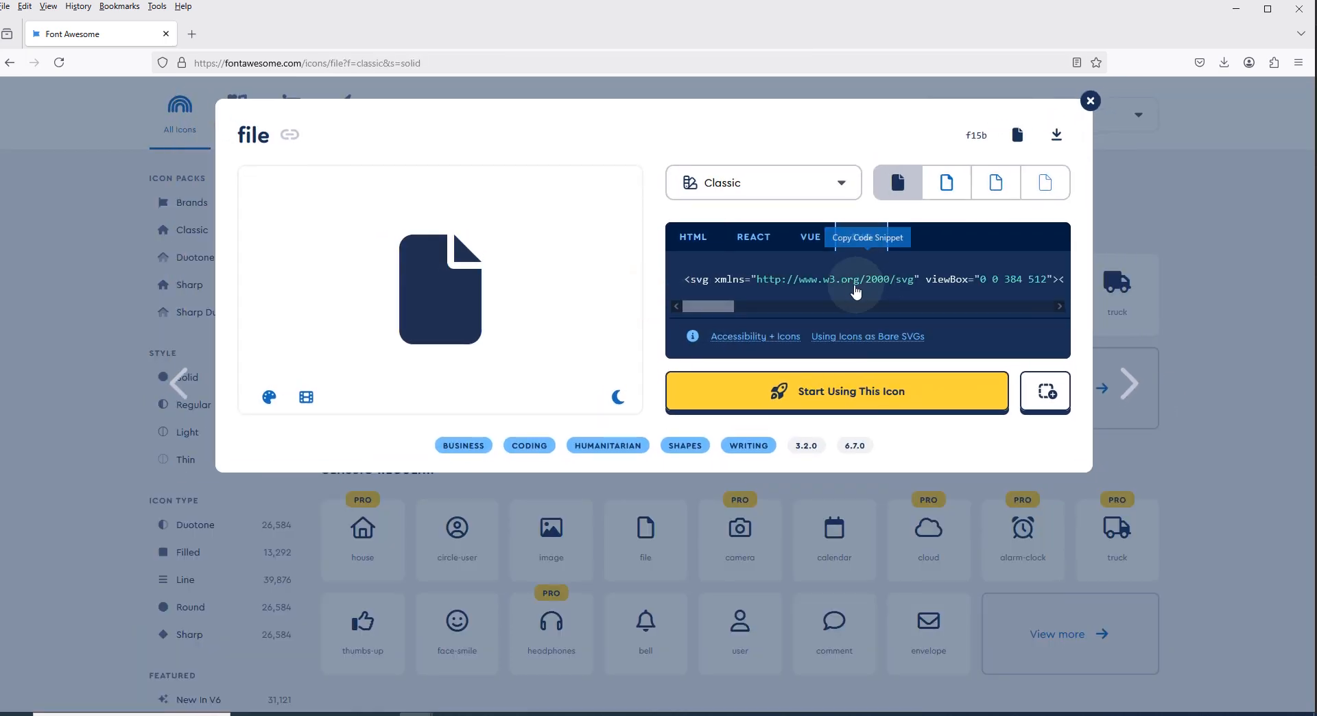
pyautogui.click(849, 285)
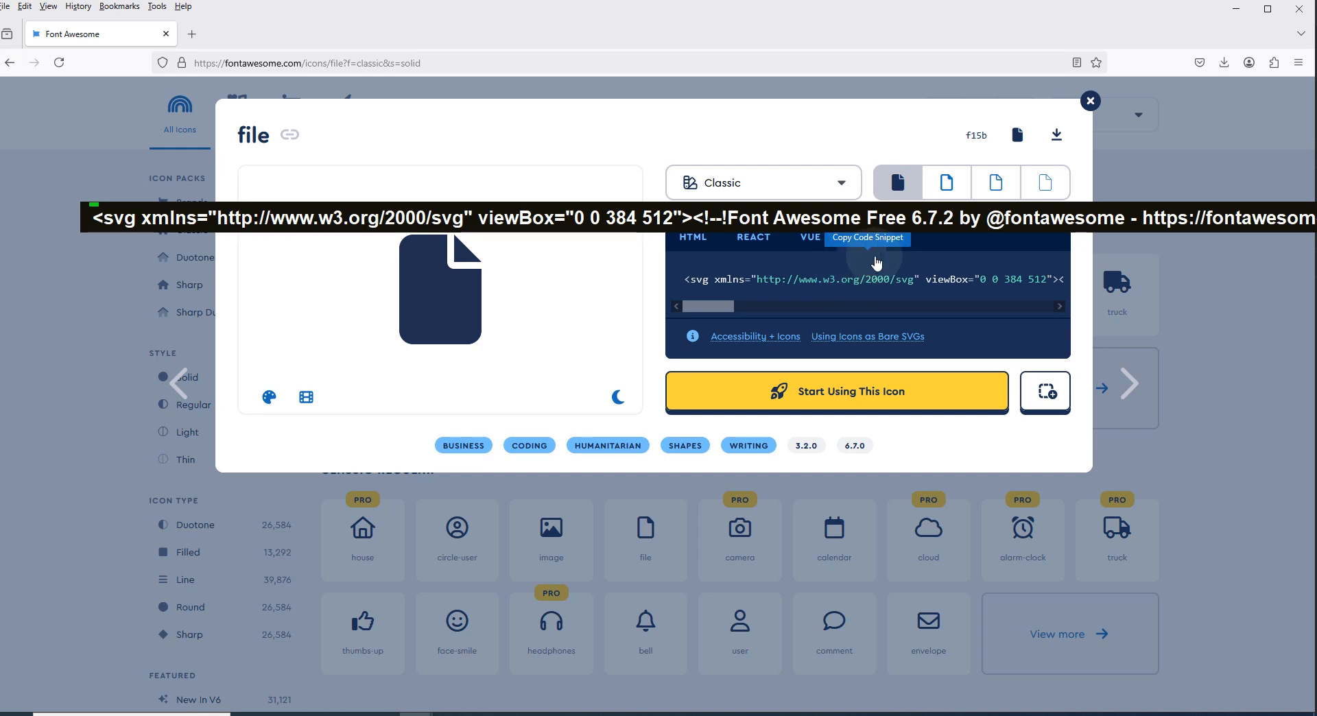
pyautogui.hotkey('alt', 'Tab')
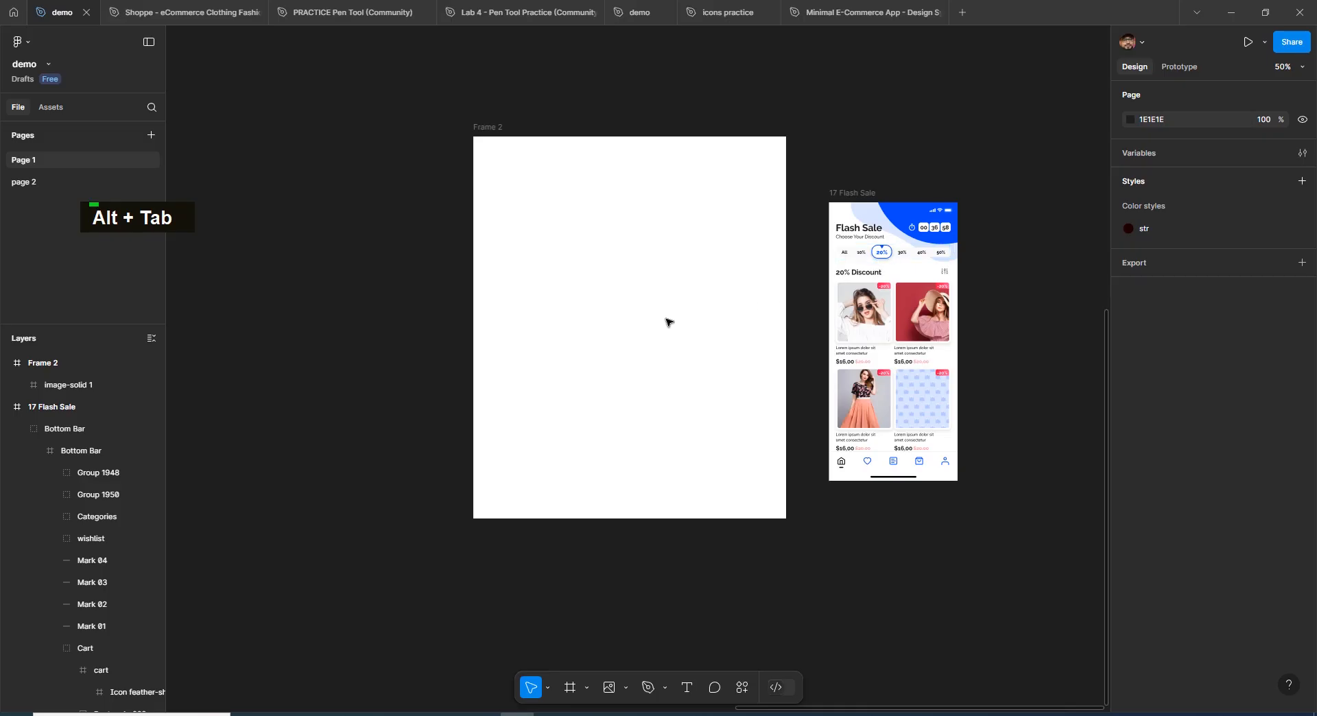
pyautogui.hotkey('ctrl', 'v')
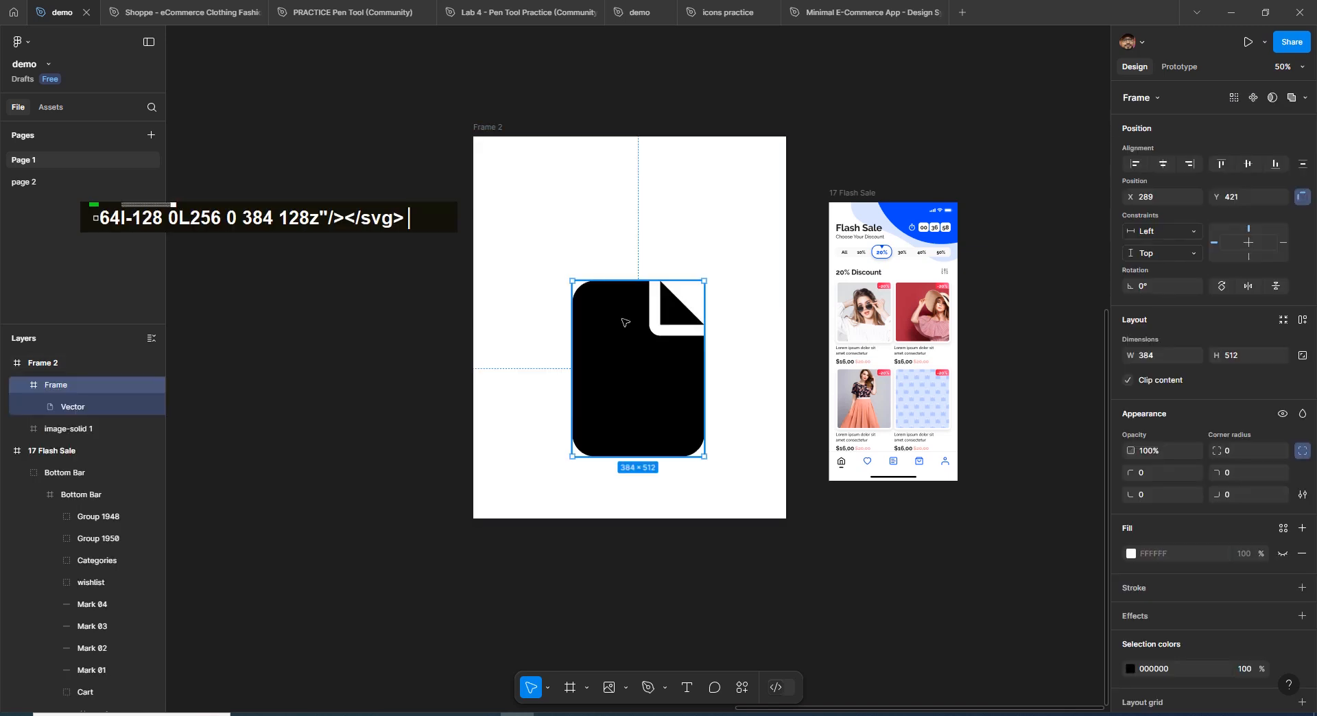
pyautogui.moveTo(643, 377); pyautogui.dragTo(604, 282)
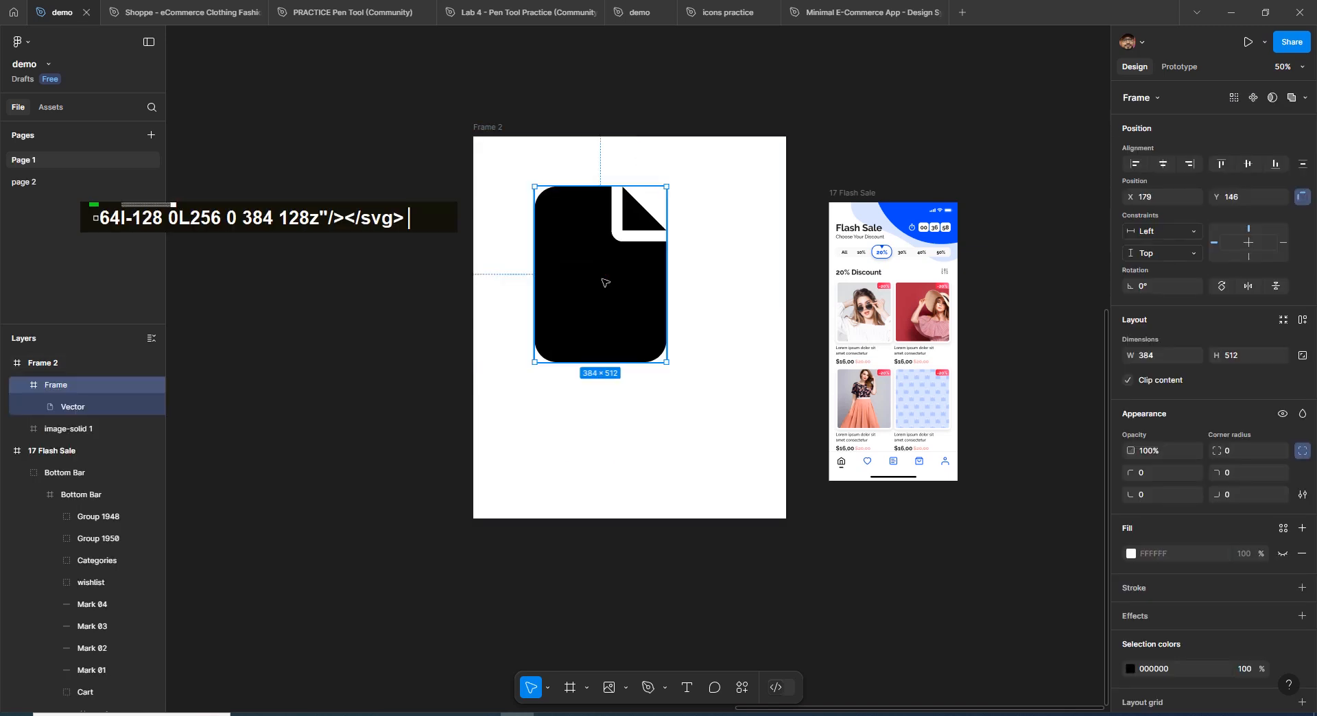
# - Change the fill of the file icon's vector to red E83333
pyautogui.doubleClick(604, 282)
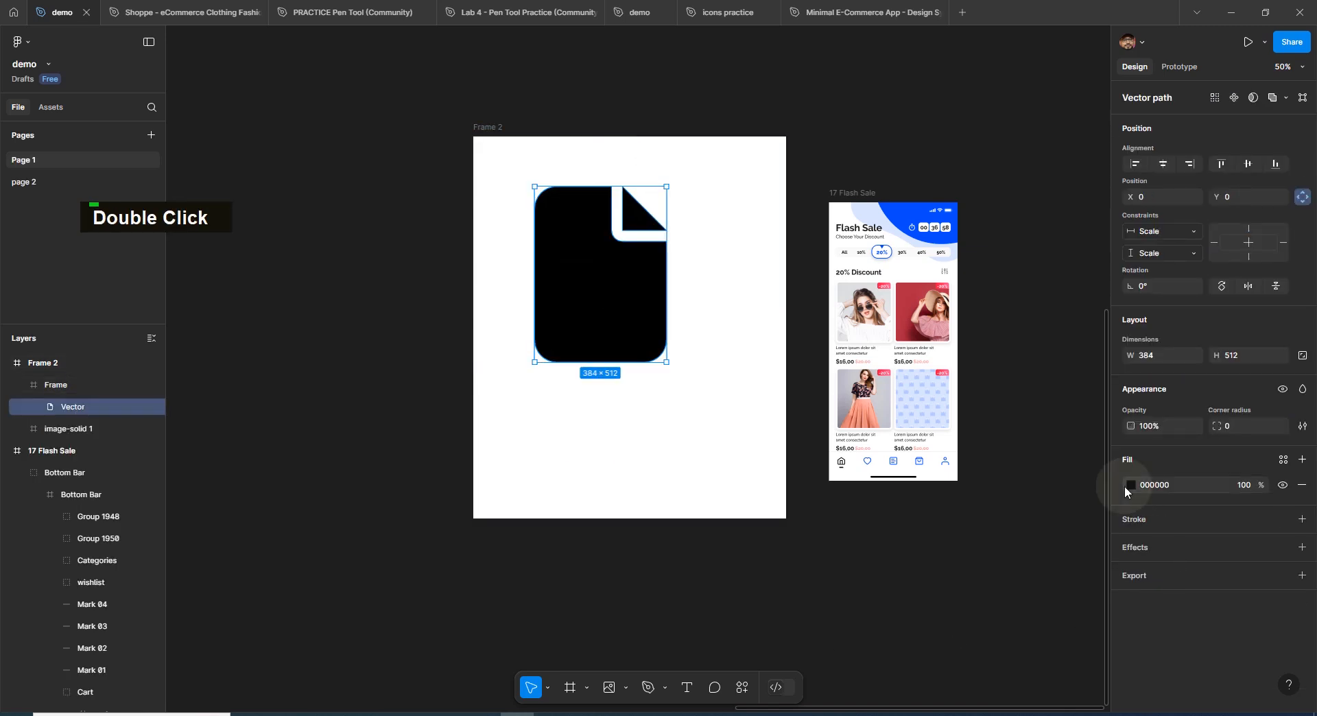
pyautogui.click(1131, 485)
pyautogui.click(1050, 432)
# - Reshape the file icon by moving its vector points, including pulling the lower-left point downwards
pyautogui.doubleClick(638, 328)
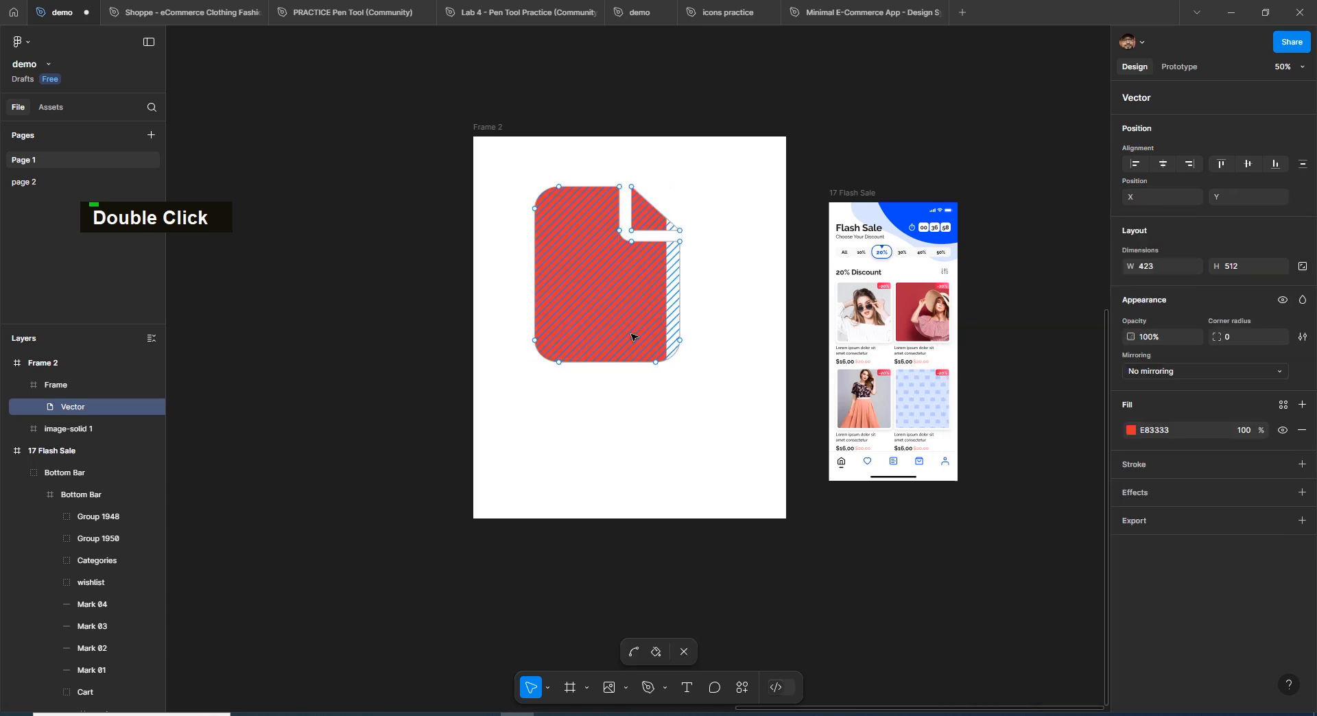
pyautogui.moveTo(559, 362); pyautogui.dragTo(564, 402)
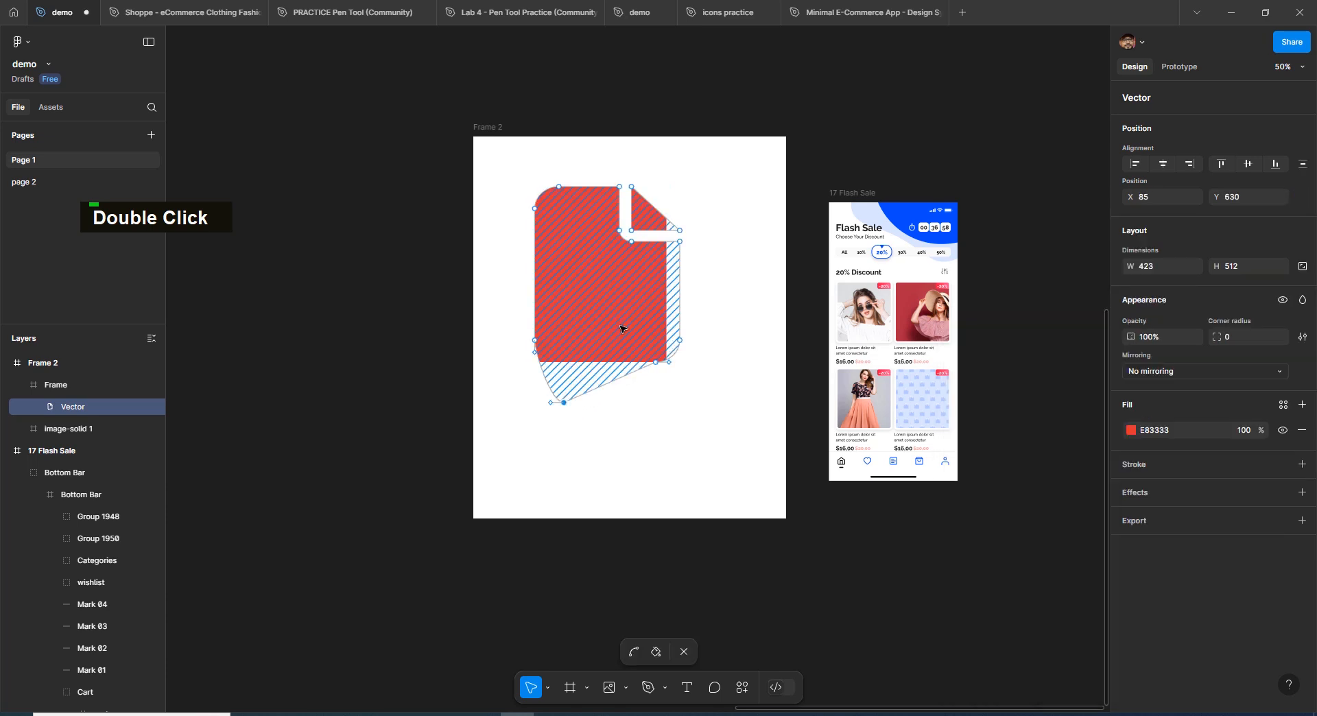
pyautogui.moveTo(620, 327); pyautogui.dragTo(675, 333)
pyautogui.moveTo(590, 216); pyautogui.dragTo(639, 246)
# - Undo the shape and colour edits on the file icon and delete the icon from Frame 2
pyautogui.hotkey('ctrl', 'z')
pyautogui.hotkey('ctrl', 'z')
pyautogui.hotkey('ctrl', 'z')
pyautogui.hotkey('ctrl', 'z')
pyautogui.hotkey('ctrl', 'z')
pyautogui.hotkey('ctrl', 'z')
pyautogui.hotkey('ctrl', 'z')
pyautogui.click(705, 335)
pyautogui.click(581, 314)
pyautogui.press('Delete')
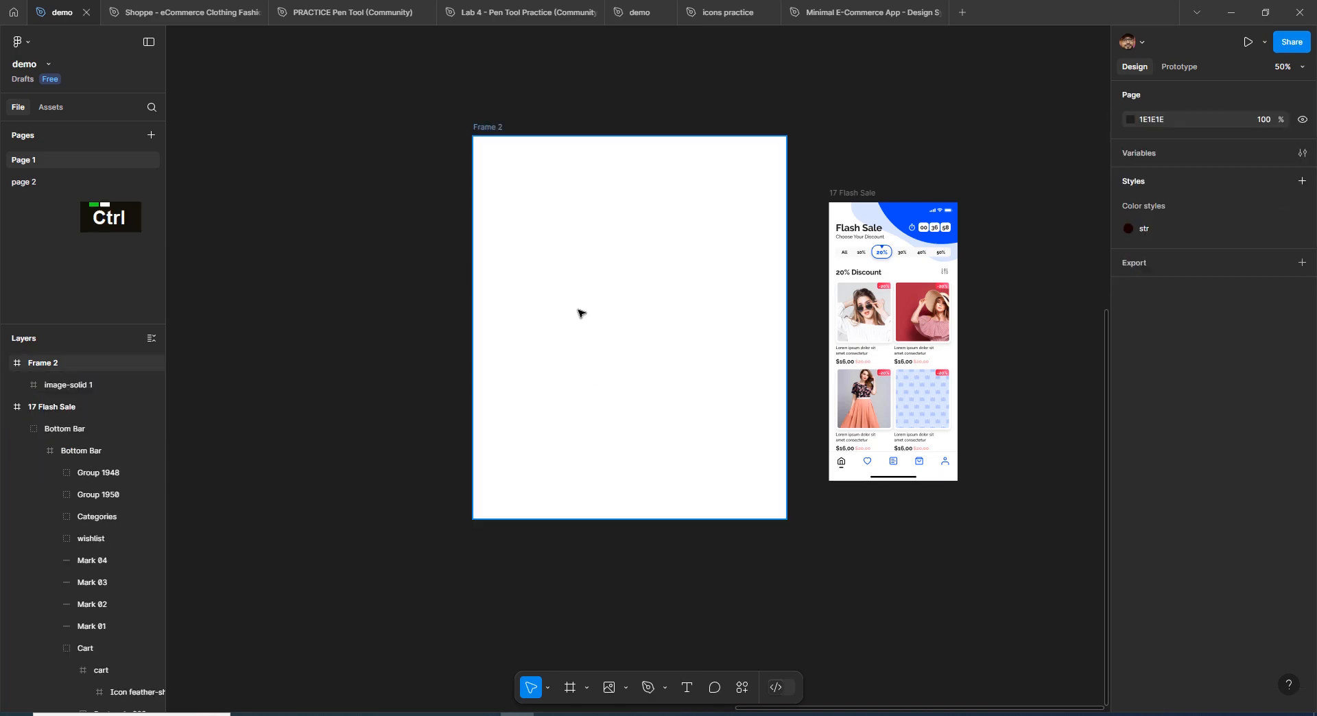
# - Import the SVG files house-solid and image-solid from the new folder in Downloads and place both in Frame 2
pyautogui.hotkey('ctrl', 'shift', 'k')
pyautogui.click(383, 107)
pyautogui.keyDown('ctrl'); pyautogui.click(251, 132); pyautogui.keyUp('ctrl')
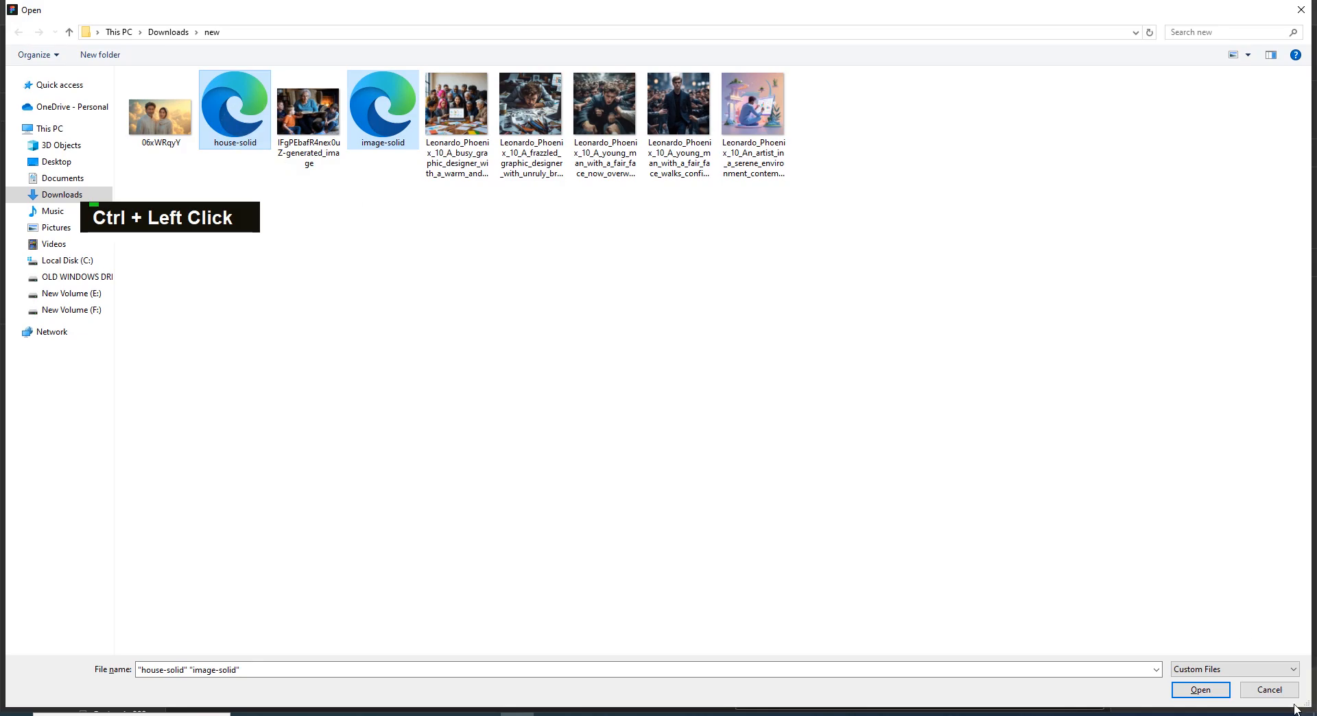
pyautogui.click(1201, 690)
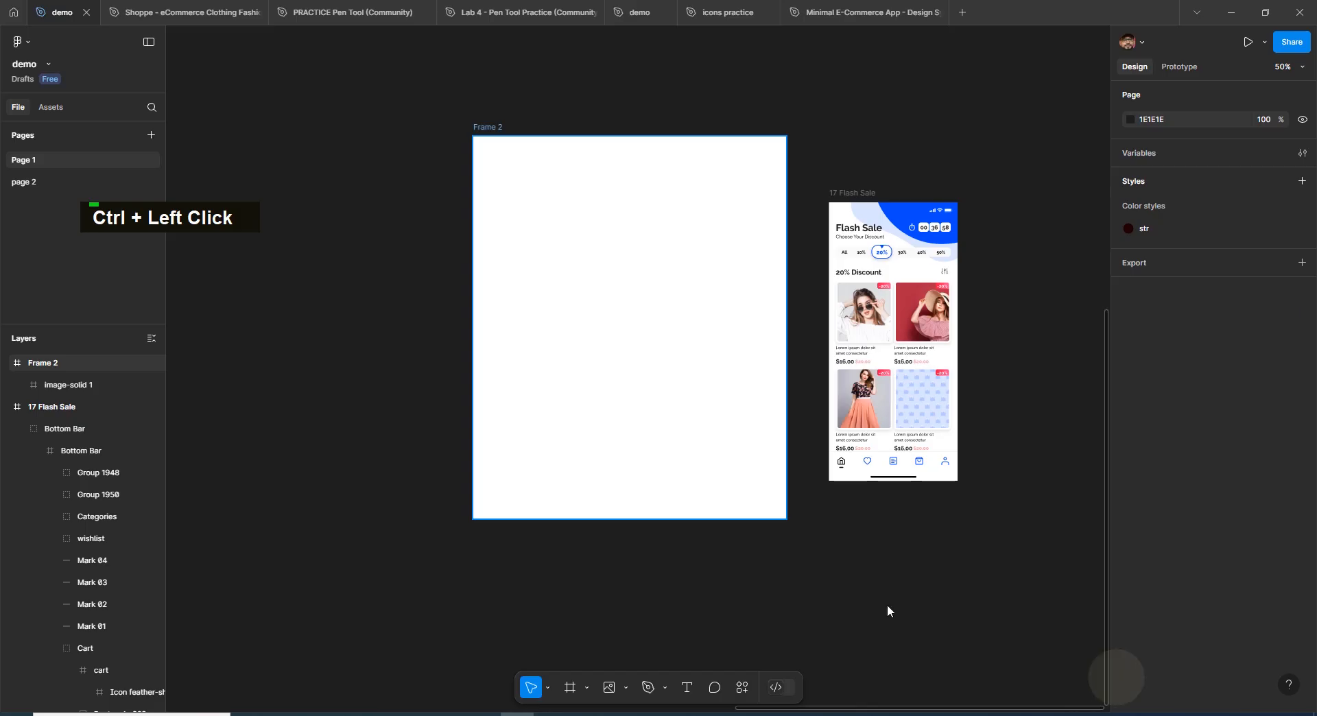
pyautogui.doubleClick(555, 247)
# - Reposition the imported picture and house icons in Frame 2 and delete both
pyautogui.moveTo(659, 400); pyautogui.dragTo(706, 339)
pyautogui.moveTo(673, 437); pyautogui.dragTo(574, 369)
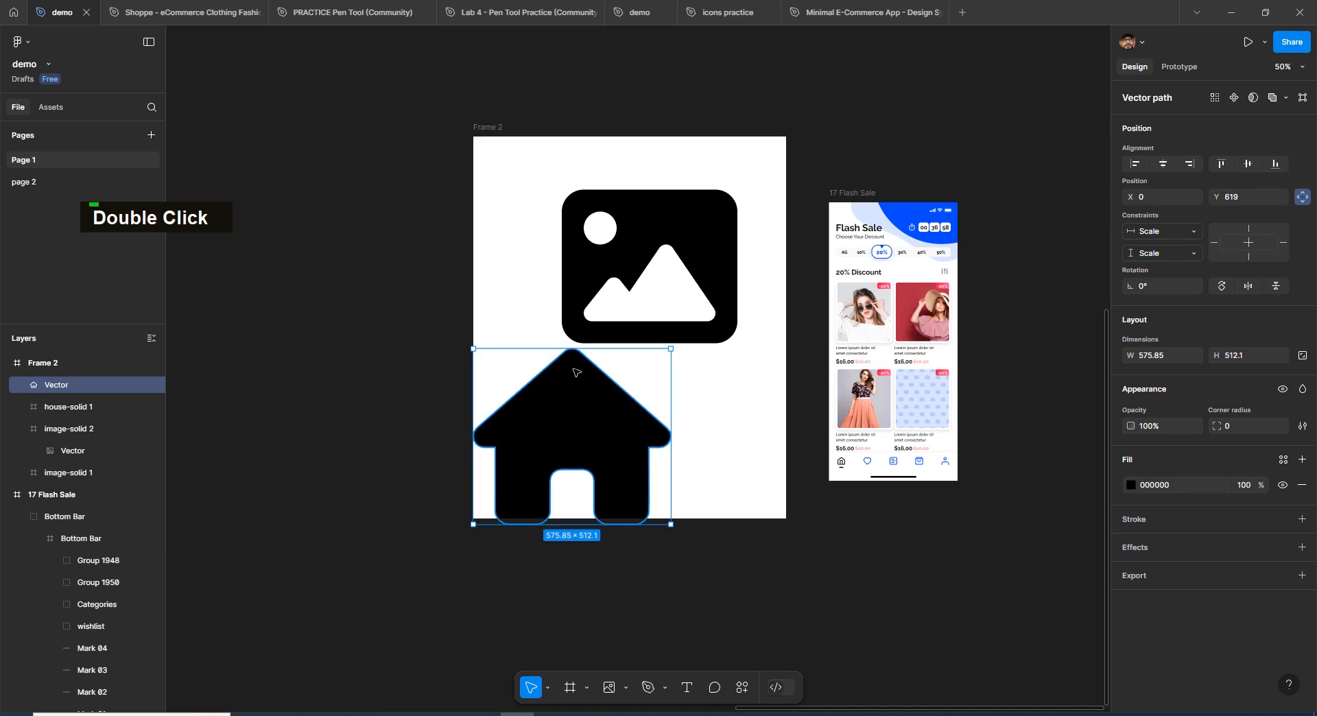
pyautogui.press('Delete')
pyautogui.press('Delete')
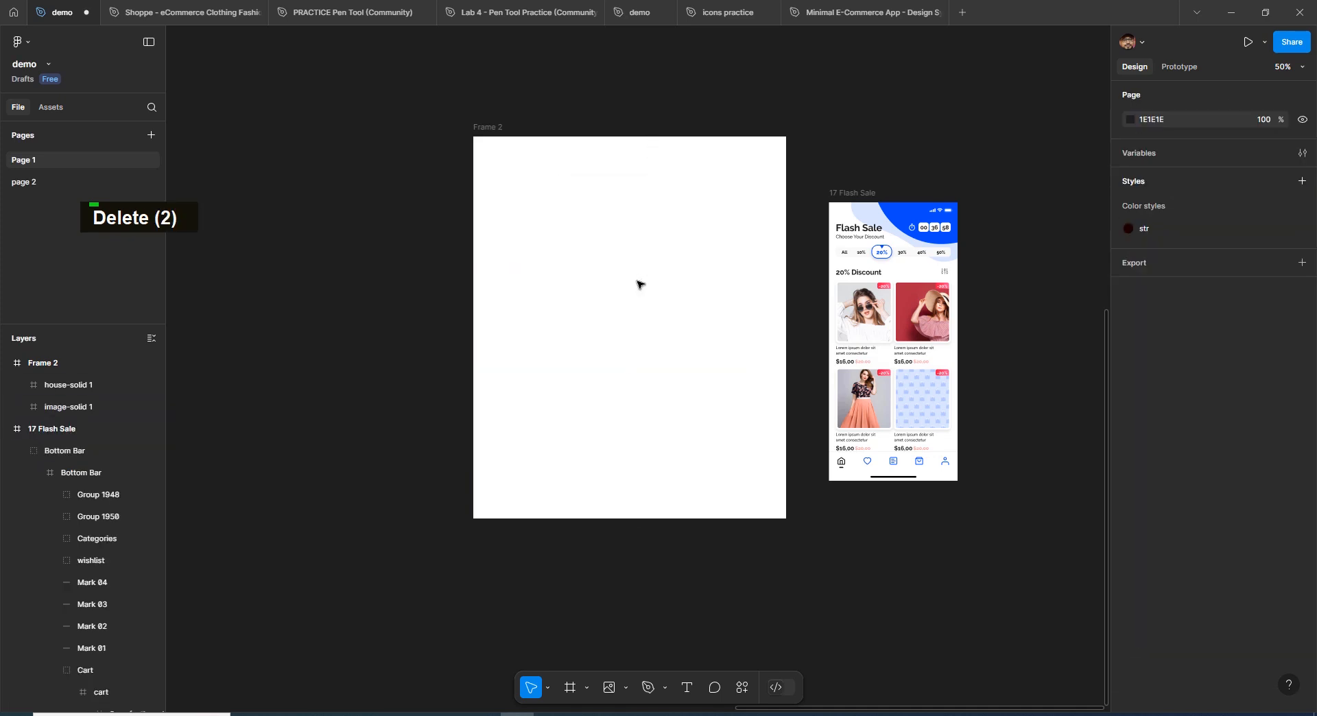
# - Launch the Iconify plugin
pyautogui.click(742, 694)
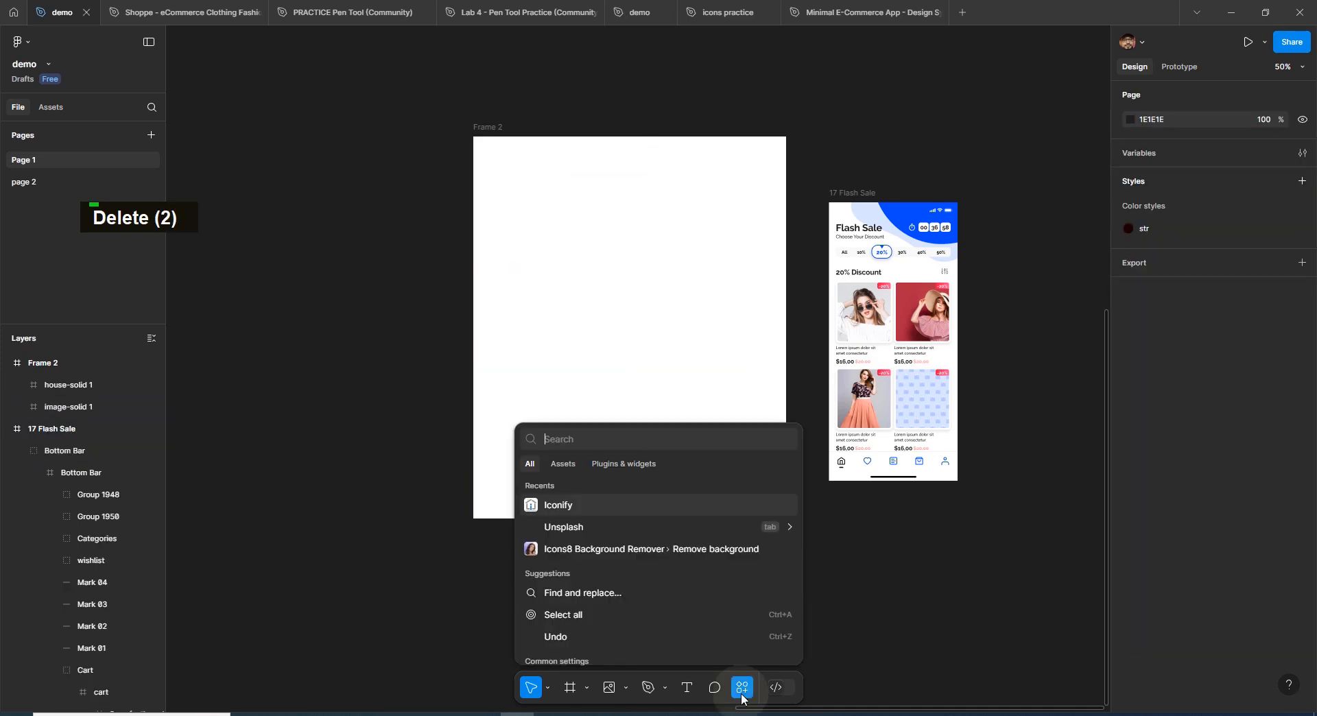
pyautogui.click(740, 696)
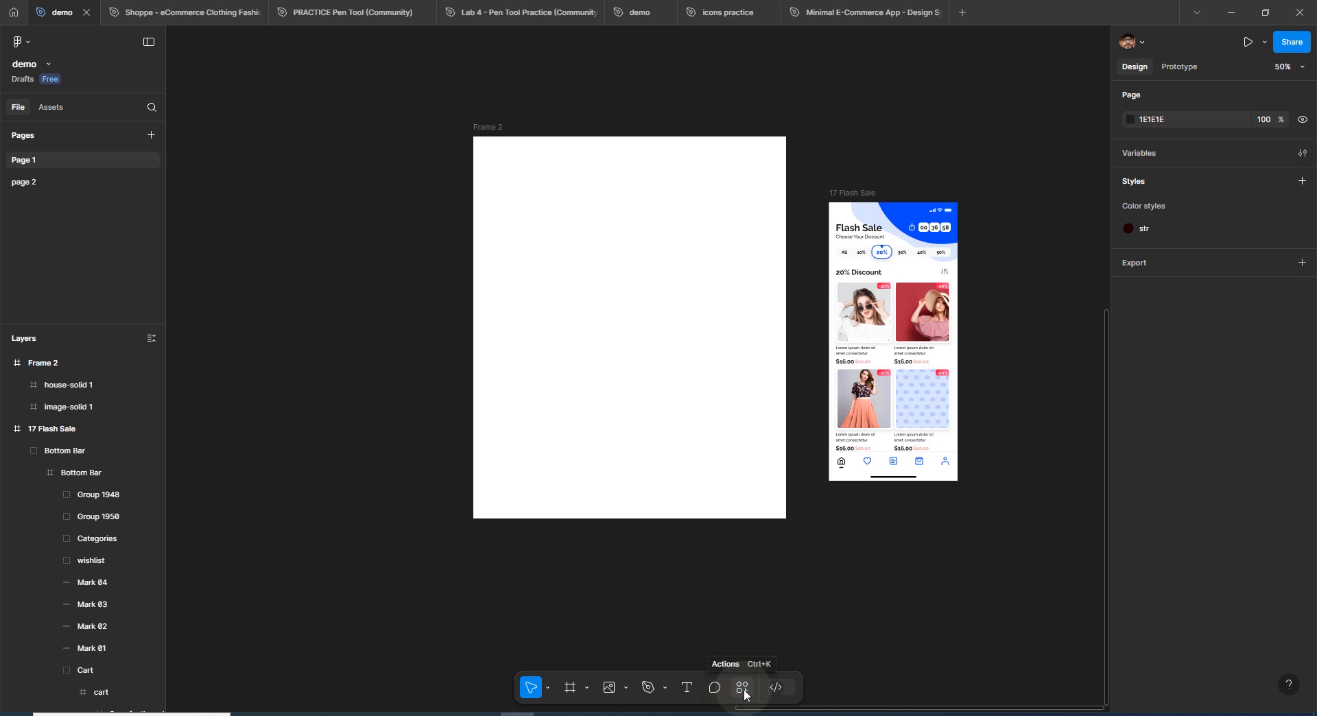
pyautogui.click(742, 688)
pyautogui.click(622, 464)
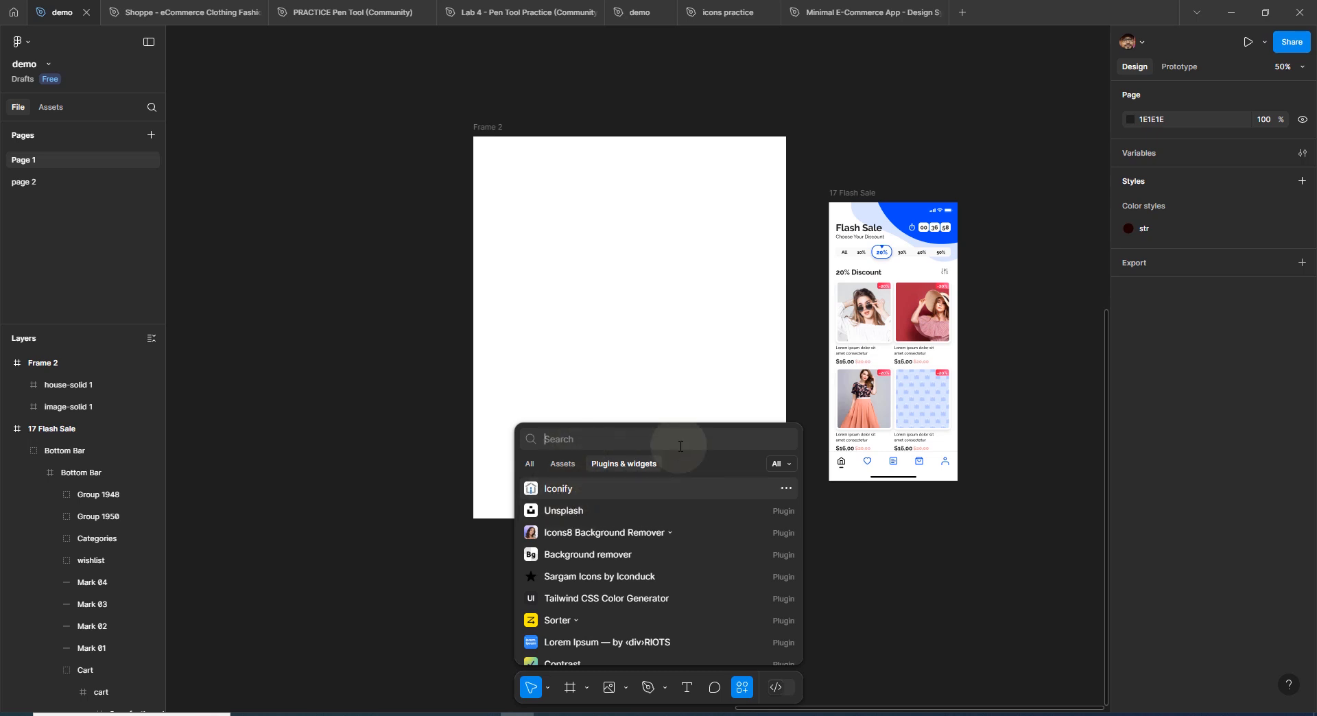
pyautogui.click(578, 490)
# - Search Iconify for "pass", import the ant-design:compass-filled icon into Frame 2 and close the plugin
pyautogui.click(793, 178)
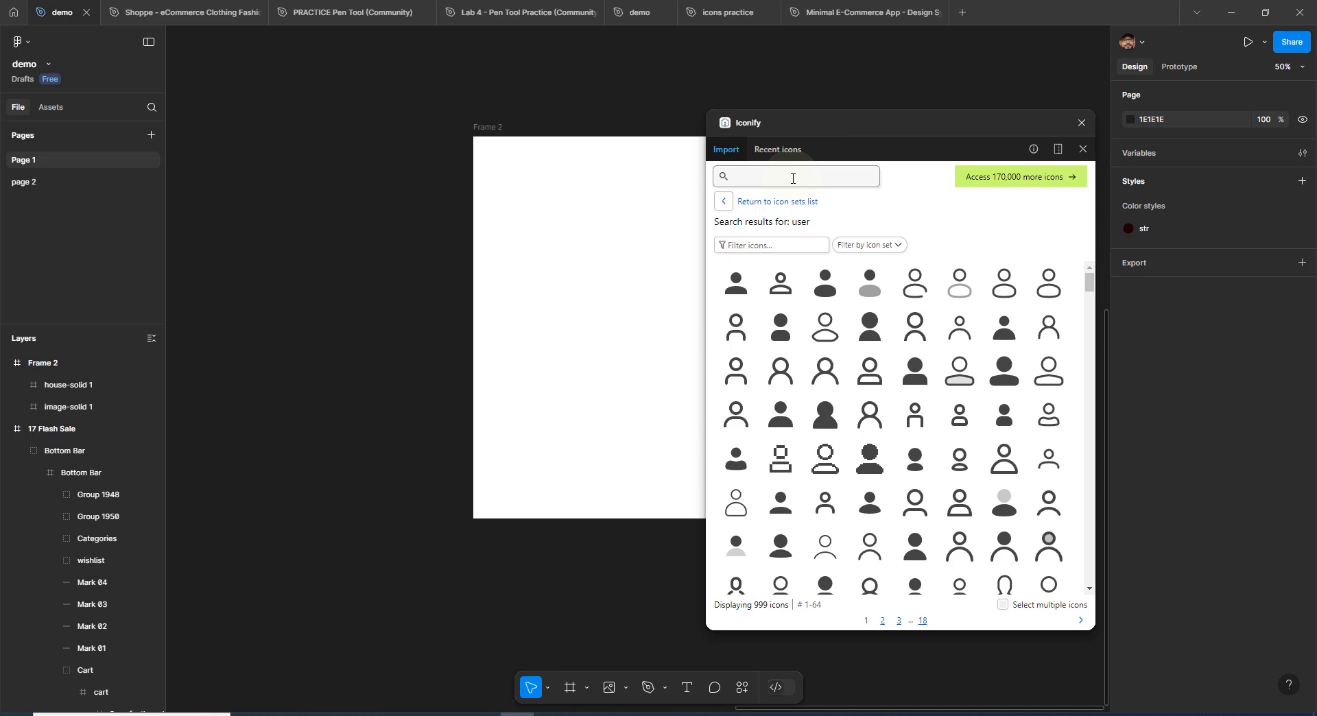
pyautogui.write('pass')
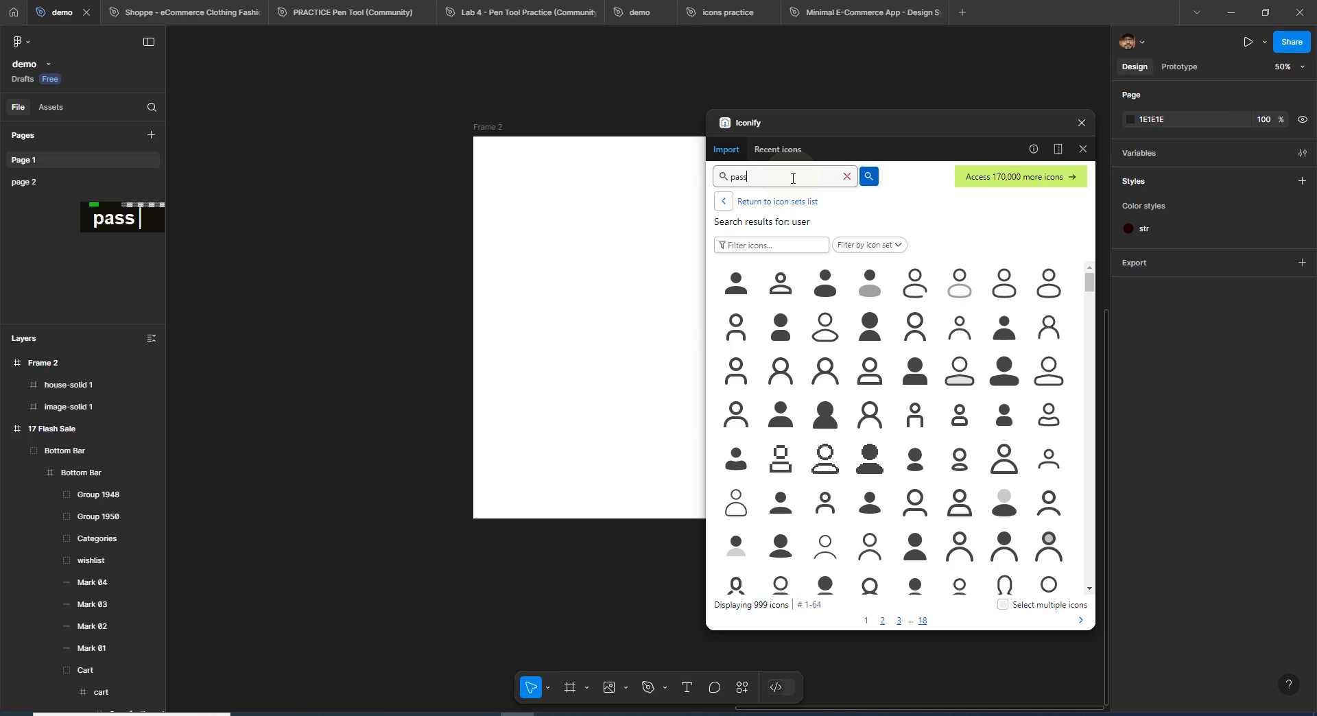
pyautogui.press('Return')
pyautogui.scroll(-3, 915, 480)
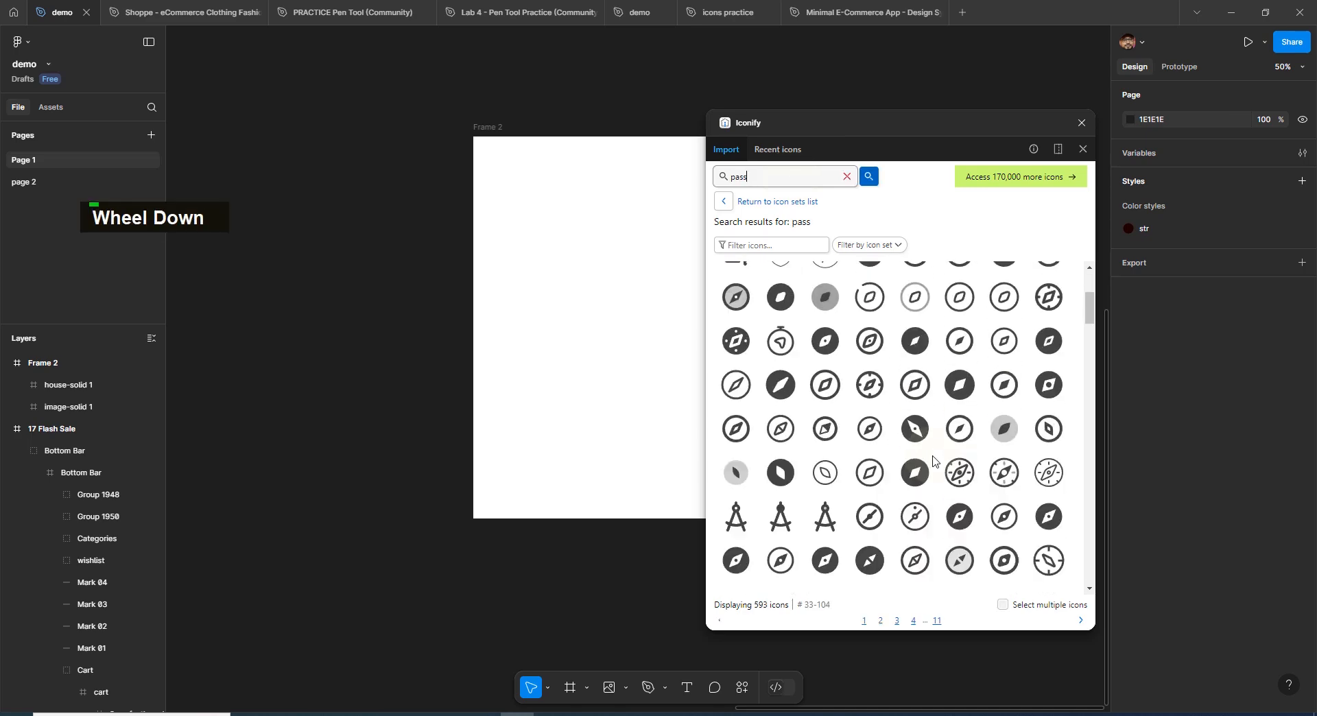
pyautogui.scroll(-2, 914, 452)
pyautogui.moveTo(869, 423); pyautogui.dragTo(620, 356)
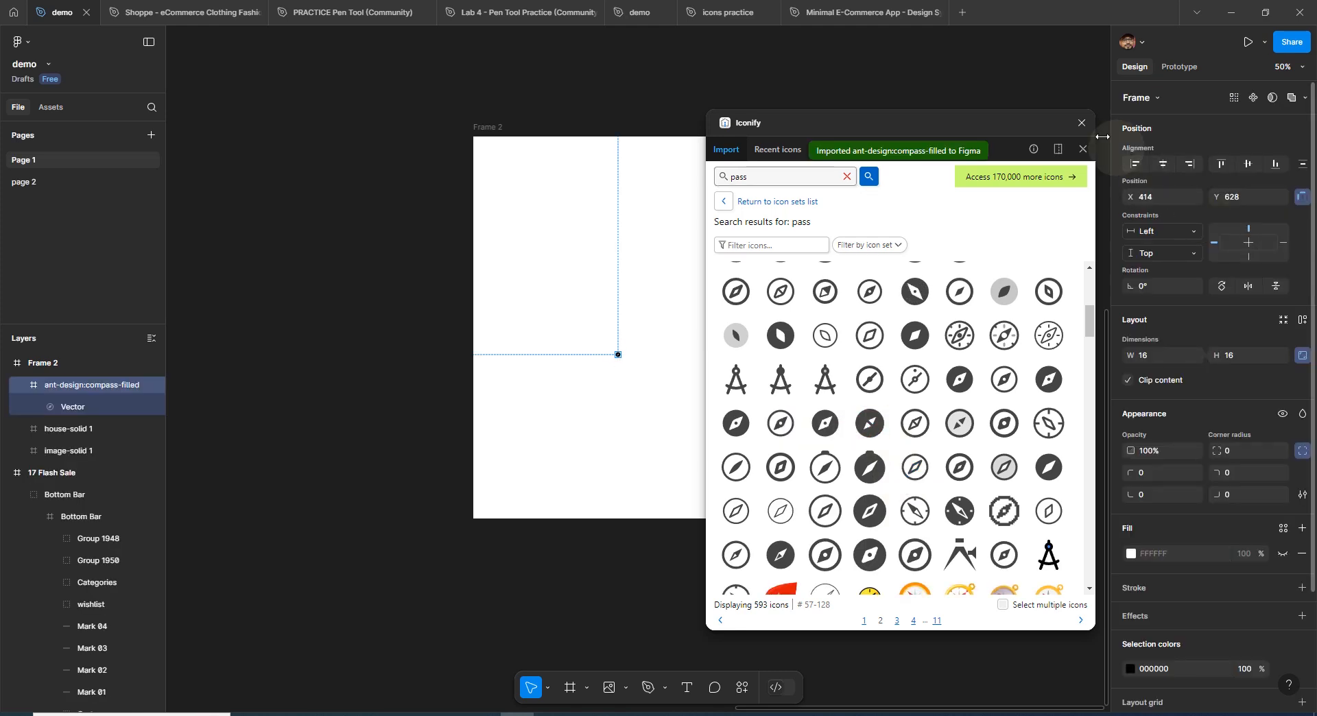
pyautogui.click(1082, 122)
# - Enlarge the compass icon from its upper-right corner until its vector is about 35 by 35
pyautogui.hotkey('ctrl', '+')
pyautogui.hotkey('ctrl', '+')
pyautogui.hotkey('ctrl', '+')
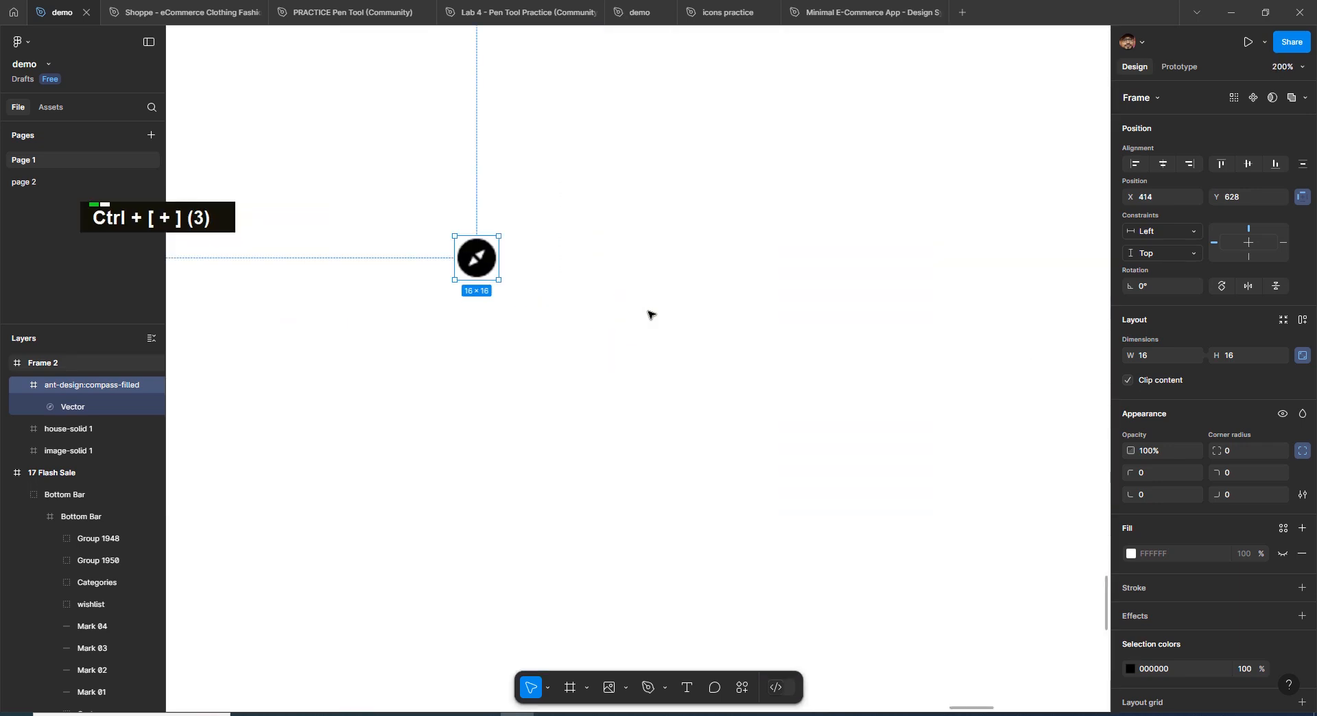
pyautogui.moveTo(499, 235); pyautogui.dragTo(564, 169)
# - Set the fill of the compass icon's vector to red E21E1E
pyautogui.doubleClick(532, 243)
pyautogui.doubleClick(532, 243)
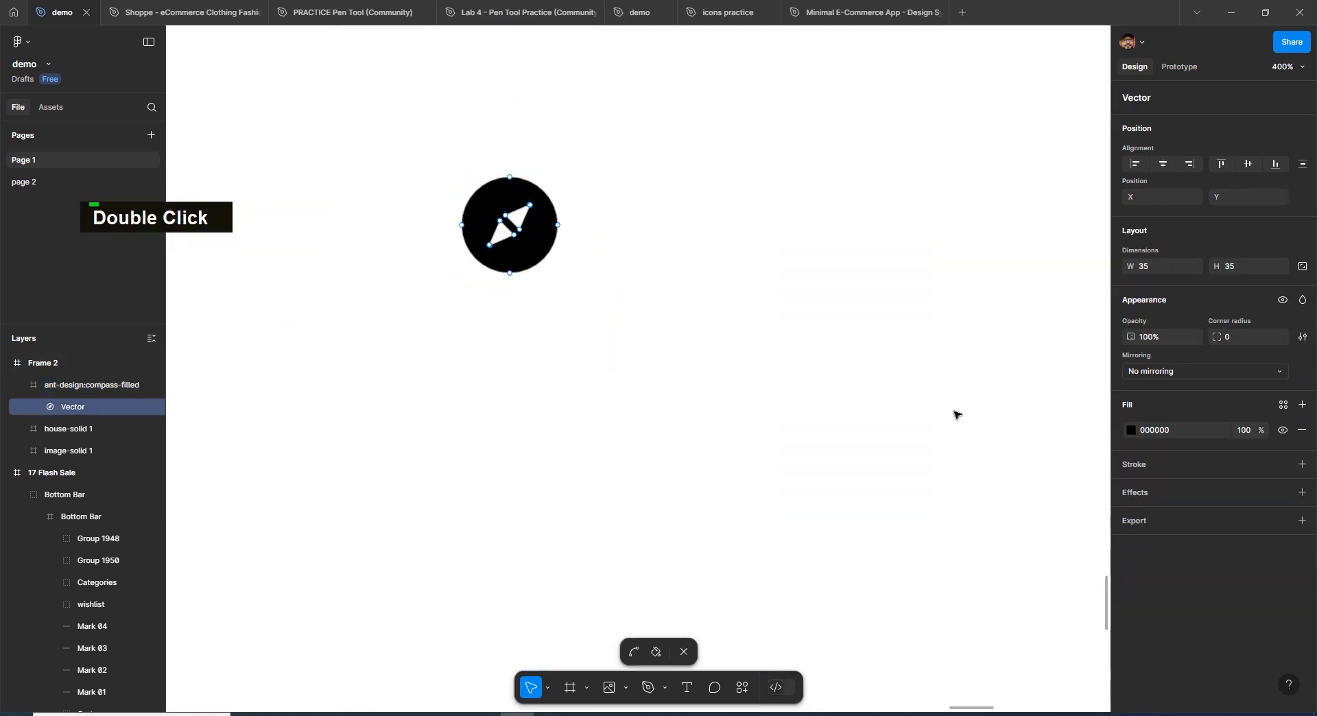
pyautogui.click(1130, 430)
pyautogui.click(1081, 410)
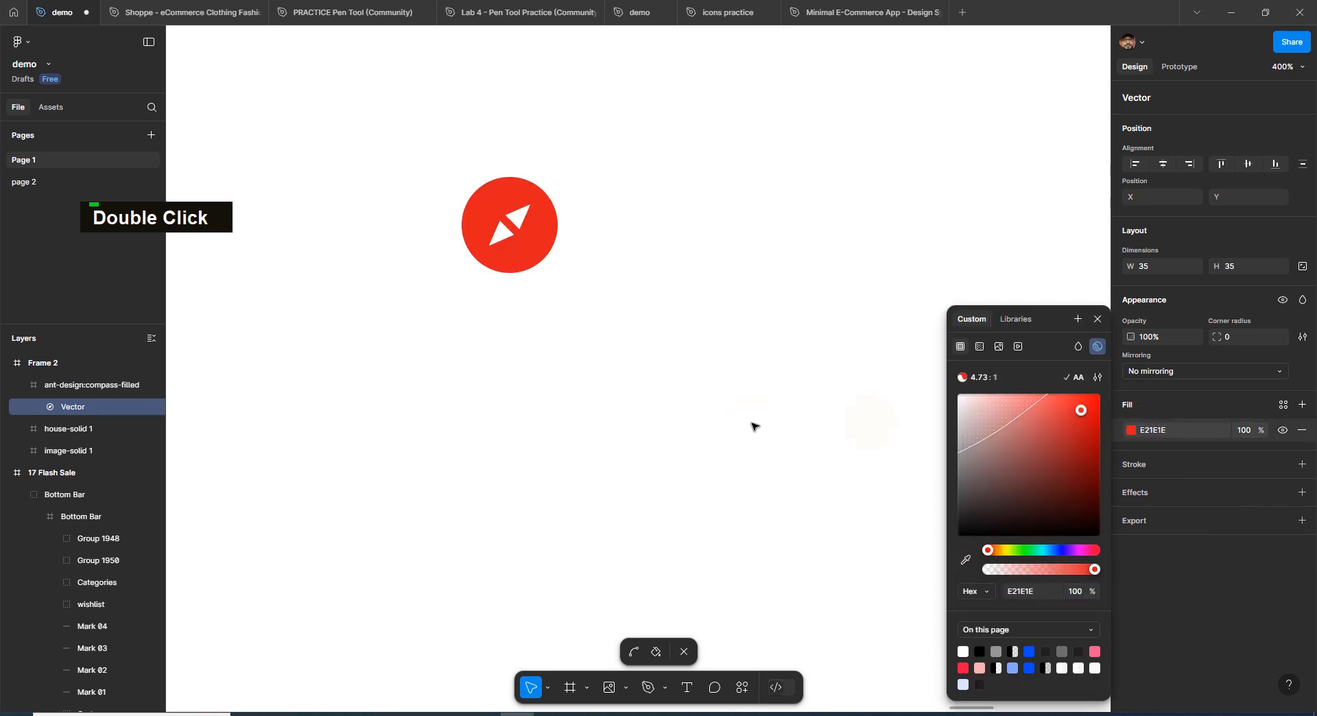
# - Examine the wishlist, categories, cart, profile and home icons in the bottom bar of the 17 Flash Sale frame one by one
pyautogui.hotkey('ctrl', '-')
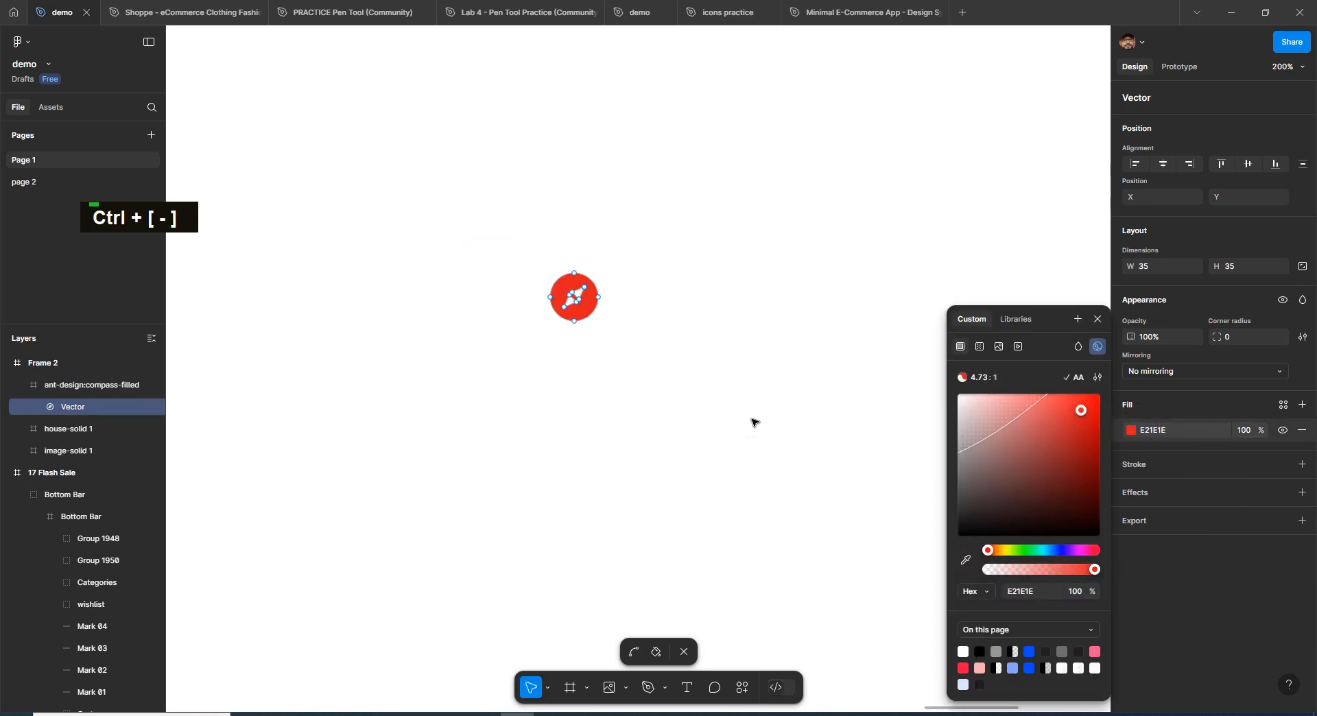
pyautogui.press('space')
pyautogui.moveTo(723, 508); pyautogui.dragTo(579, 440)
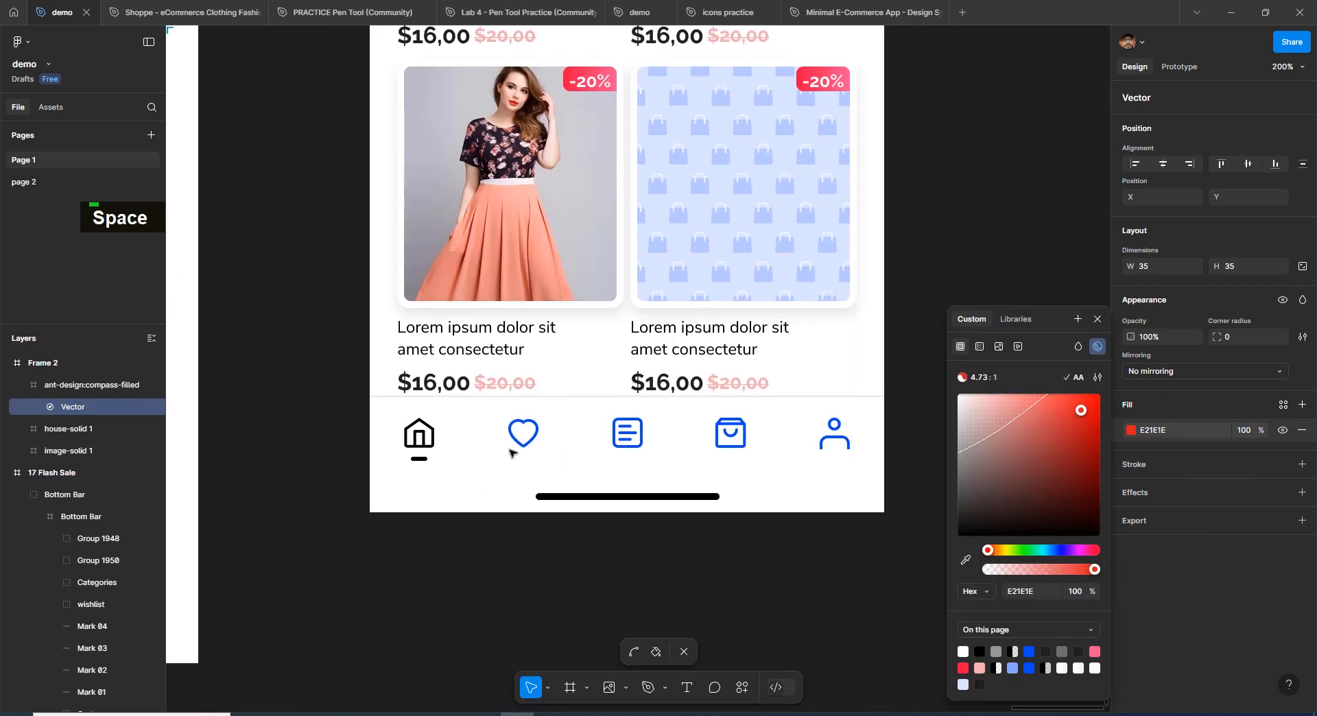
pyautogui.doubleClick(533, 442)
pyautogui.doubleClick(533, 443)
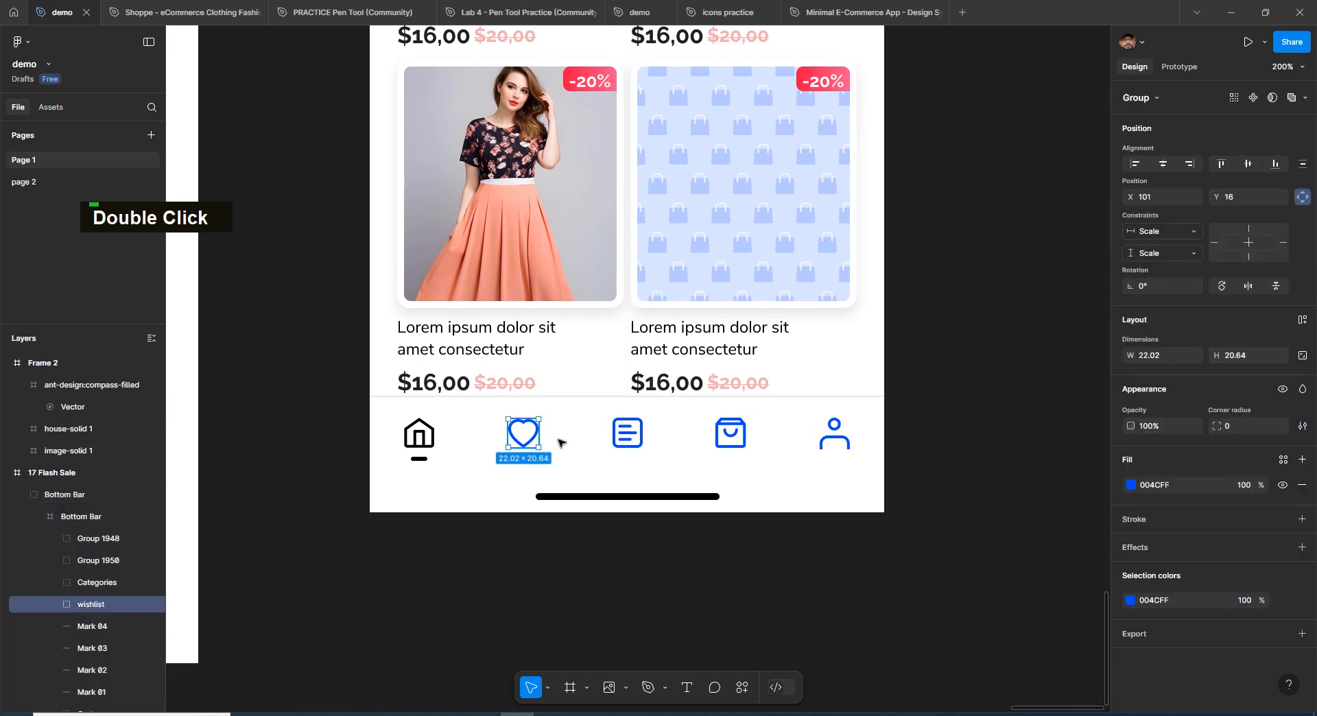
pyautogui.click(627, 433)
pyautogui.click(730, 434)
pyautogui.click(823, 448)
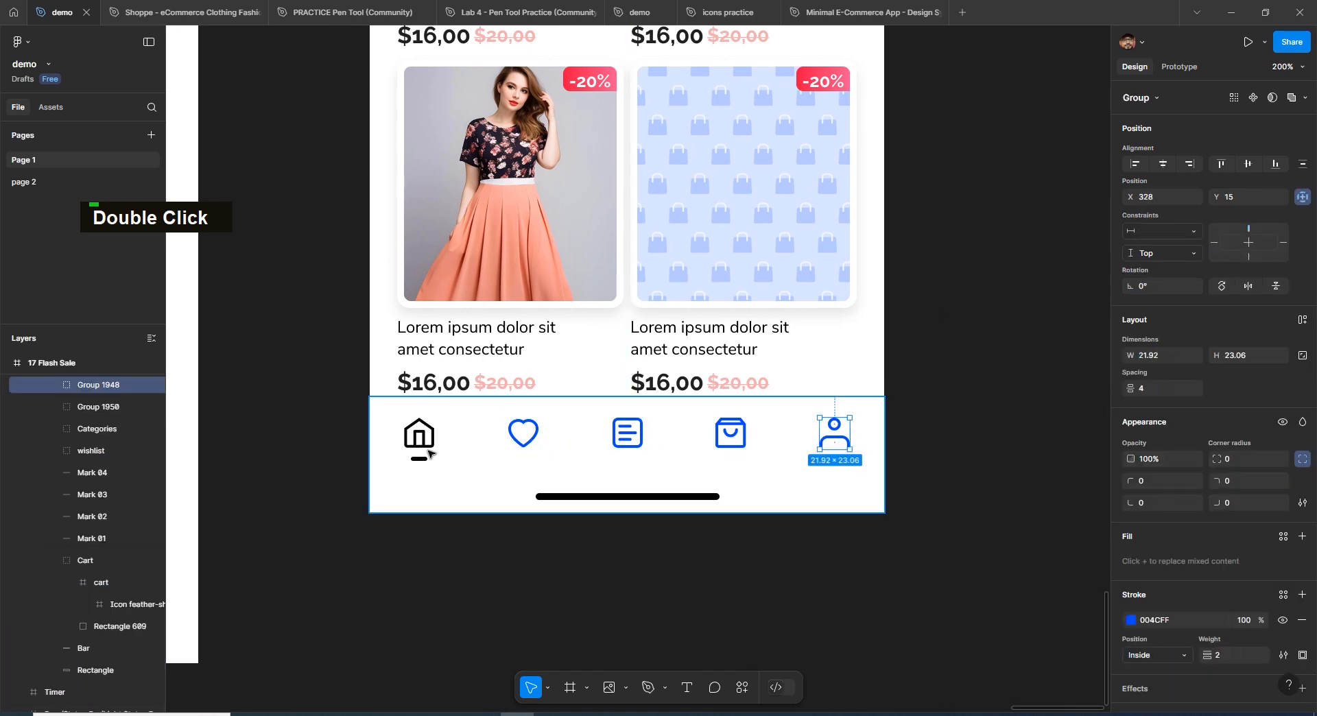
pyautogui.click(420, 450)
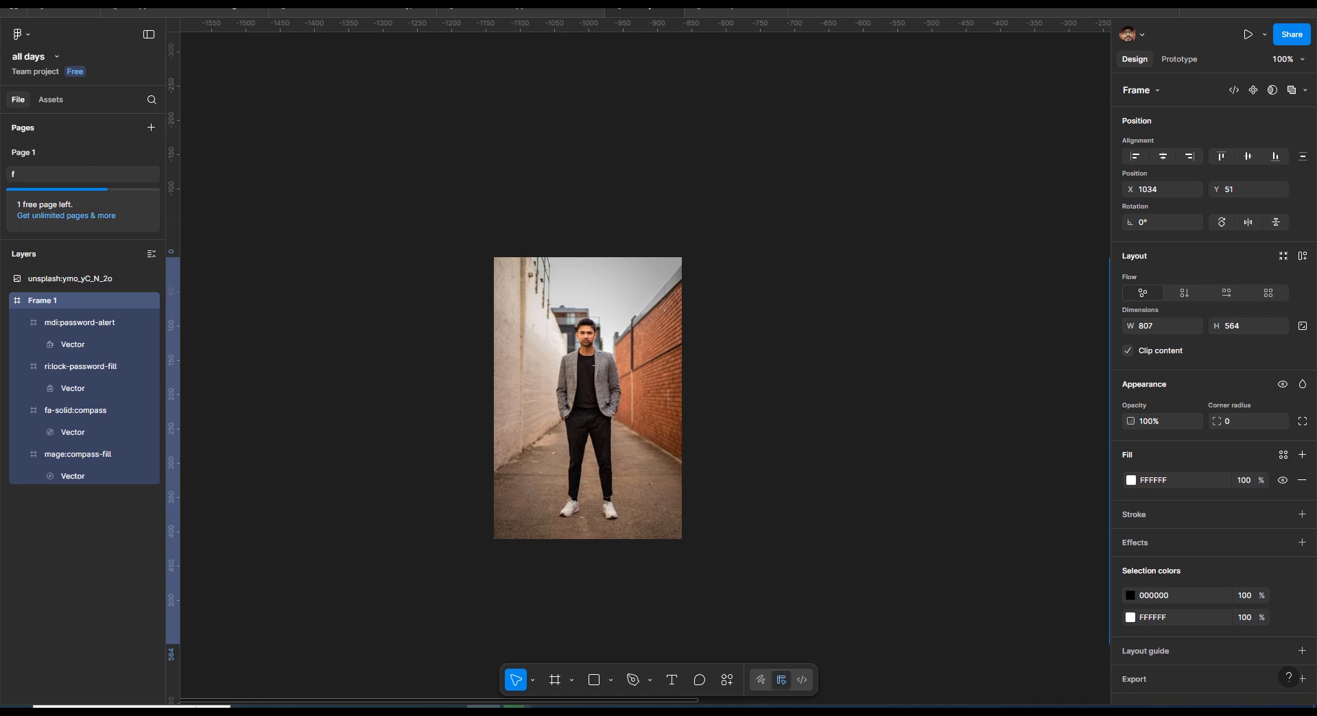
# - Add an export setting to the Unsplash photo of the standing man and set its scale to 2x
pyautogui.click(593, 319)
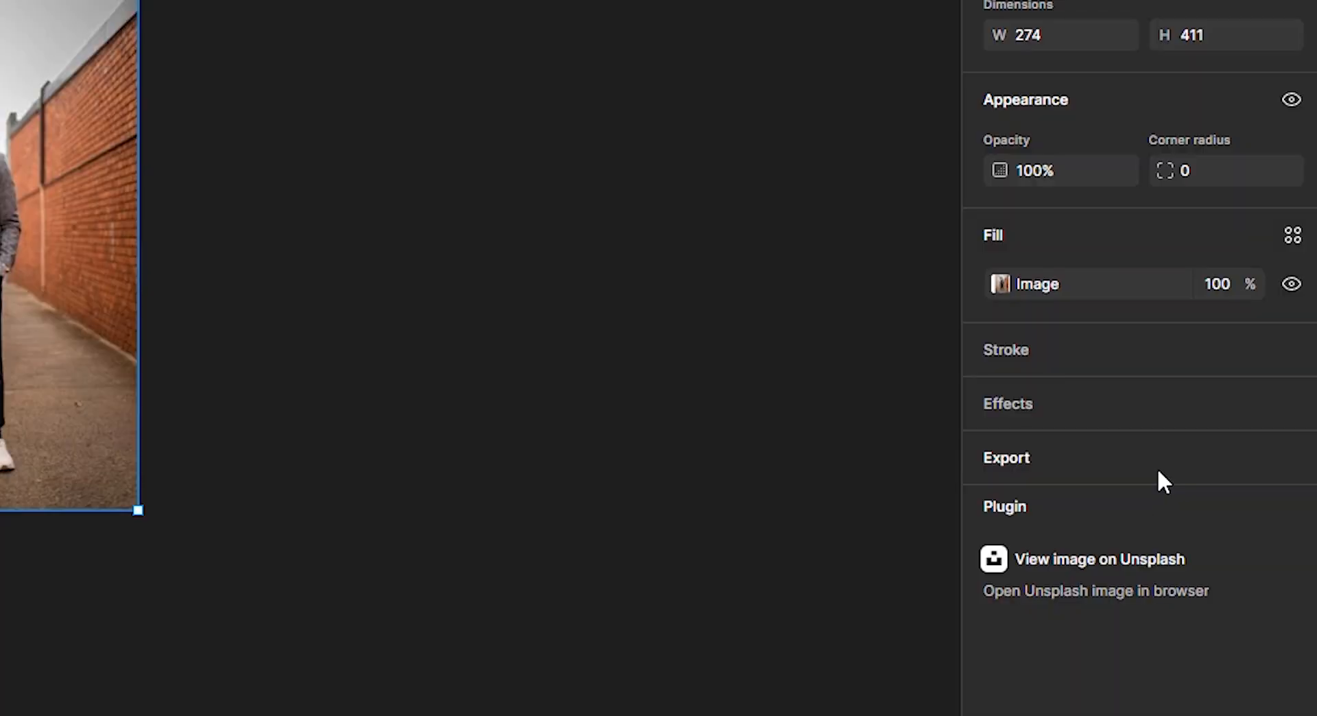
pyautogui.click(1158, 469)
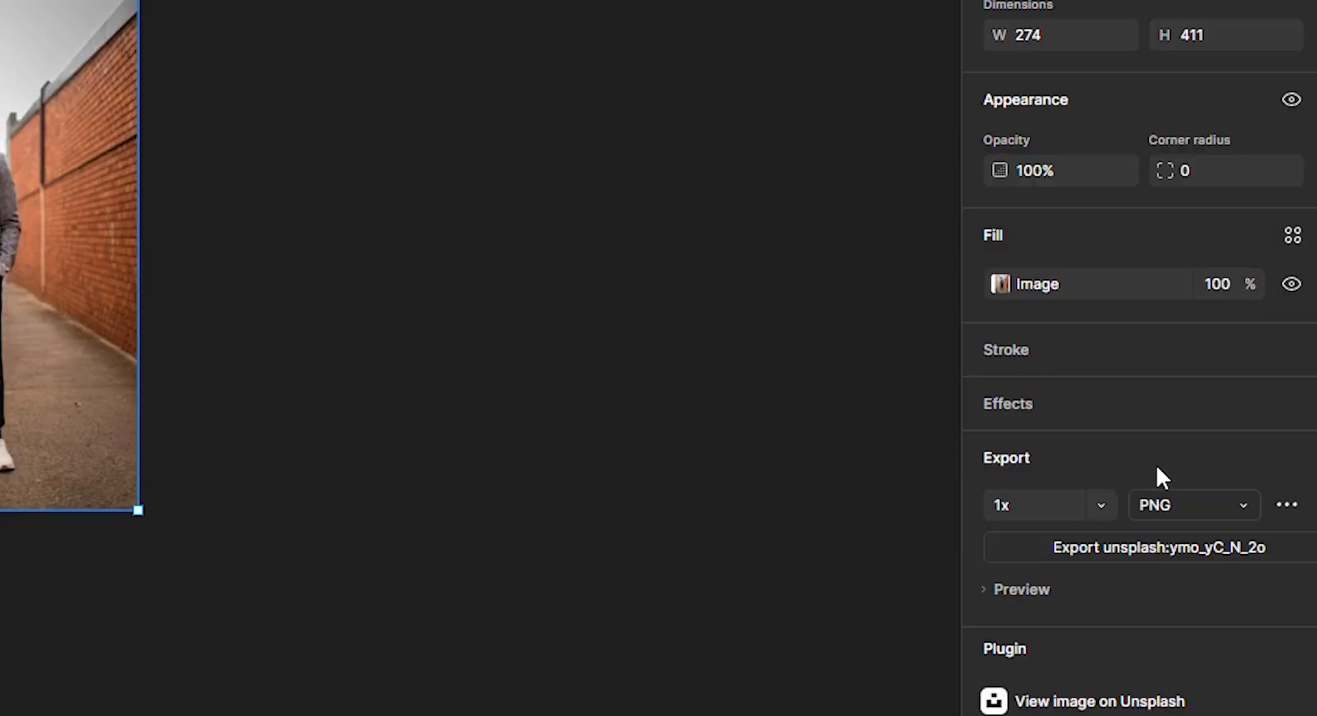
pyautogui.click(1090, 511)
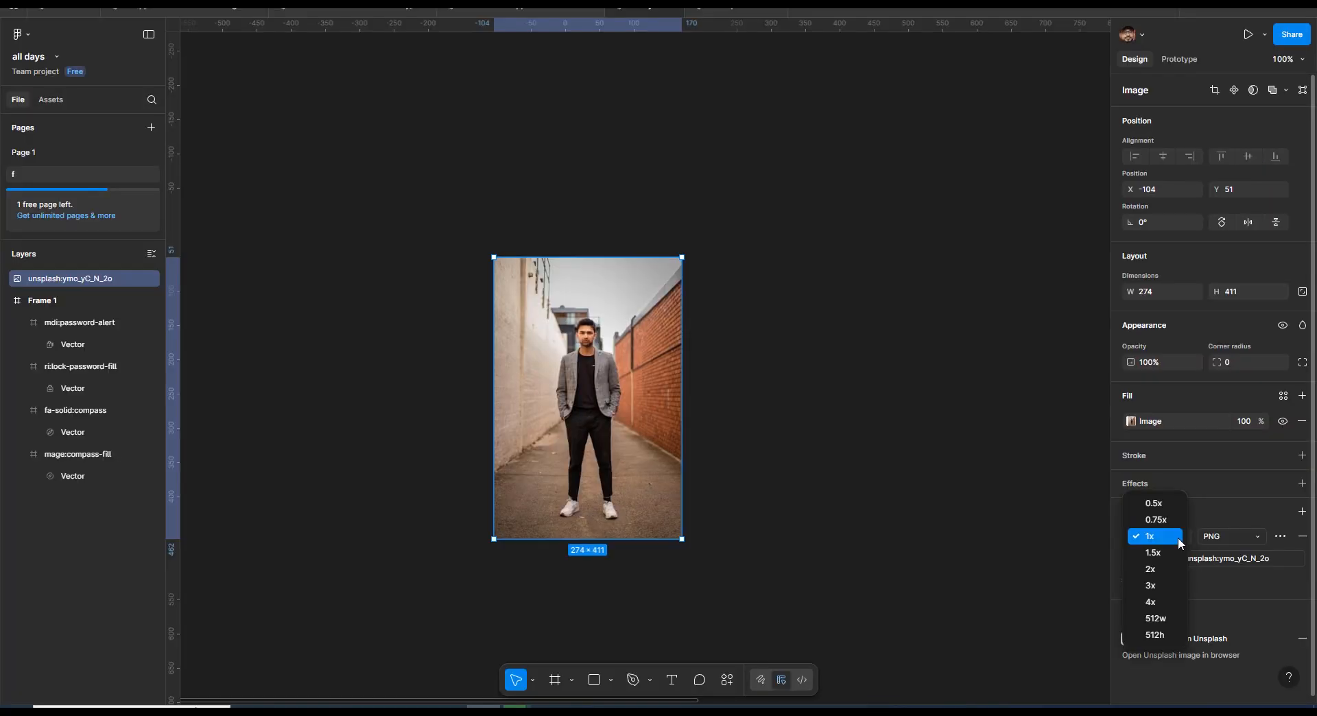
pyautogui.click(1160, 570)
# - Review the available export file formats for the photo, keeping PNG
pyautogui.click(1248, 538)
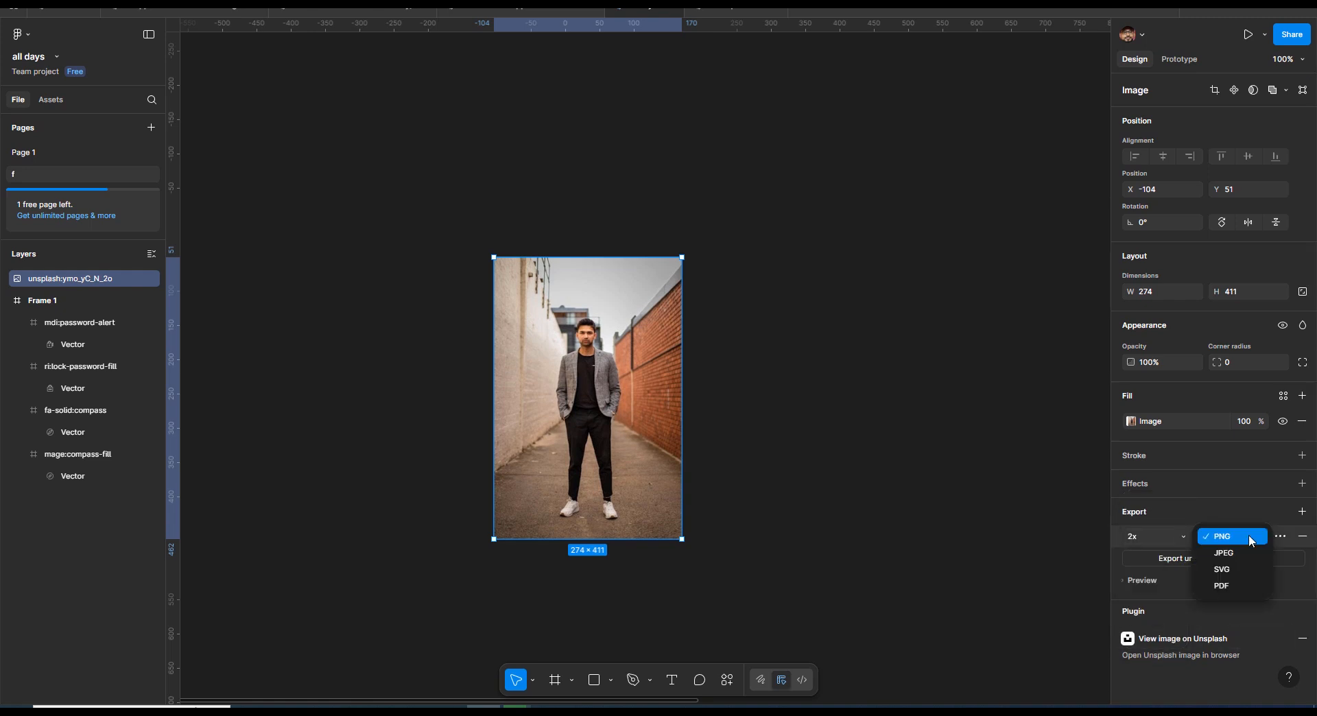
pyautogui.click(1242, 538)
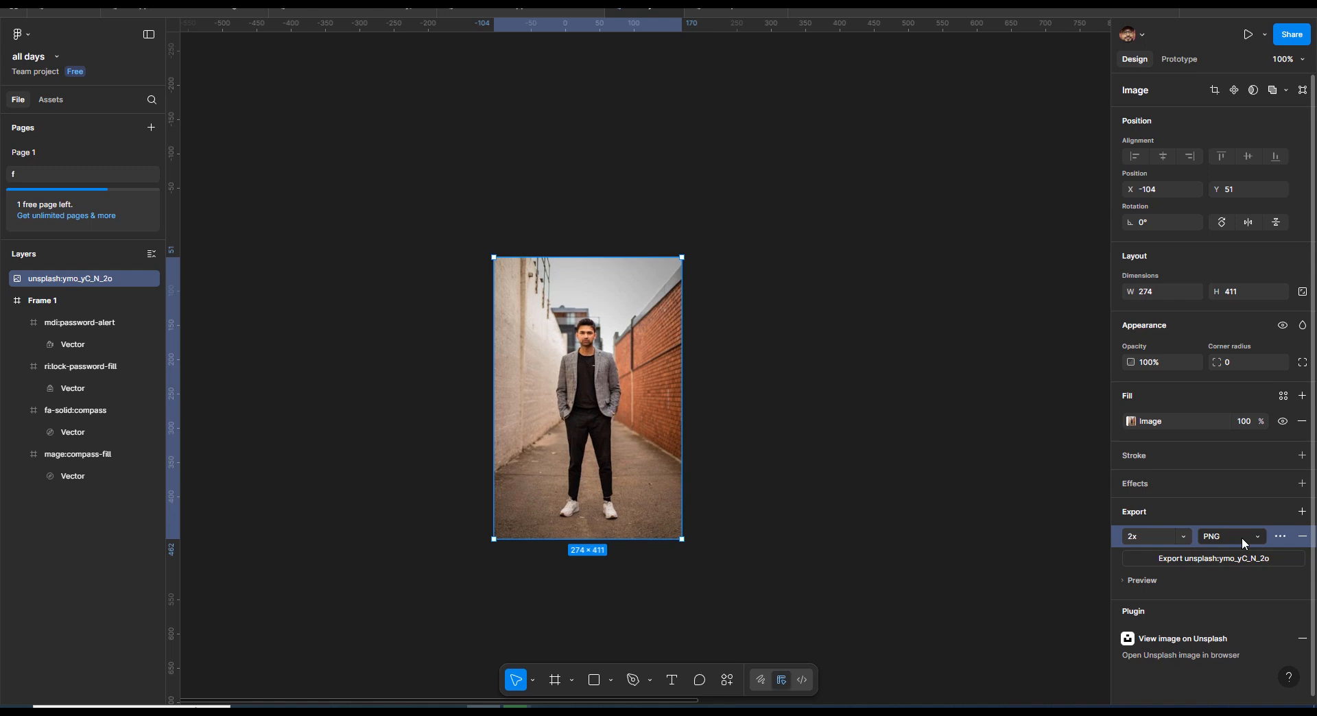
pyautogui.click(1241, 537)
pyautogui.click(1242, 537)
pyautogui.click(1241, 537)
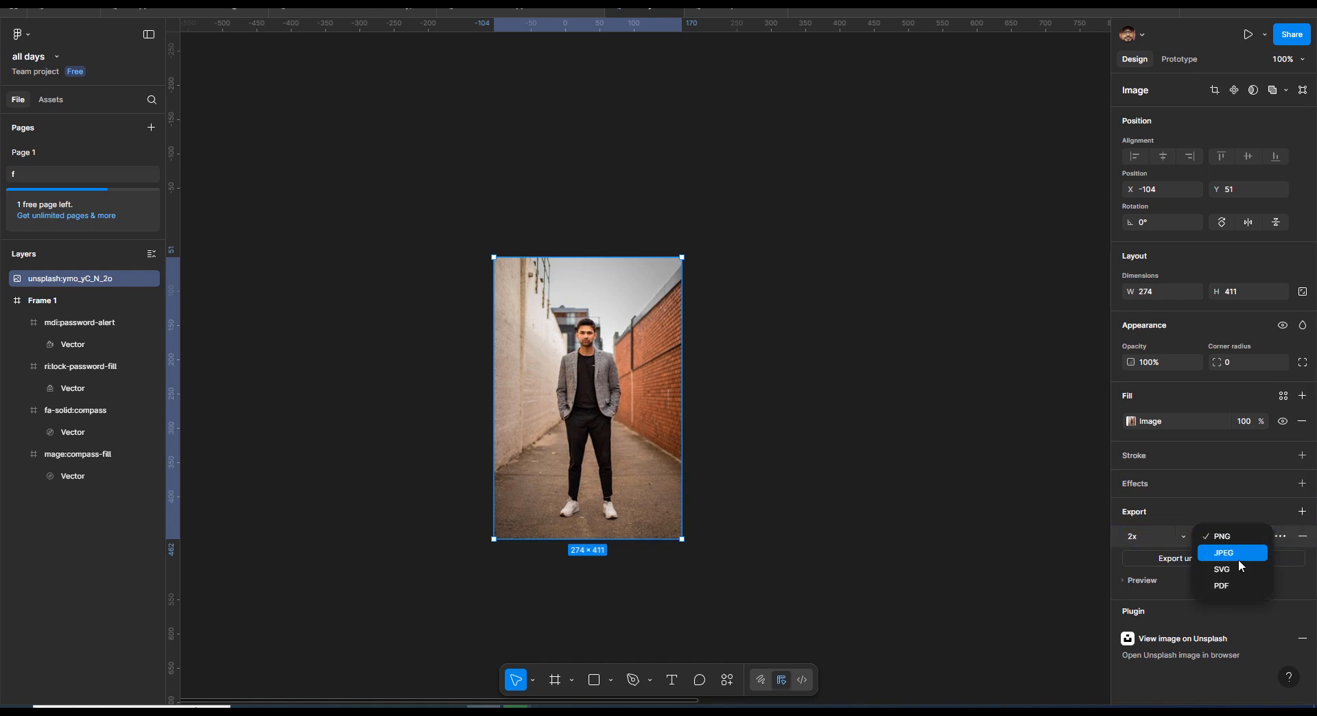
pyautogui.click(1245, 513)
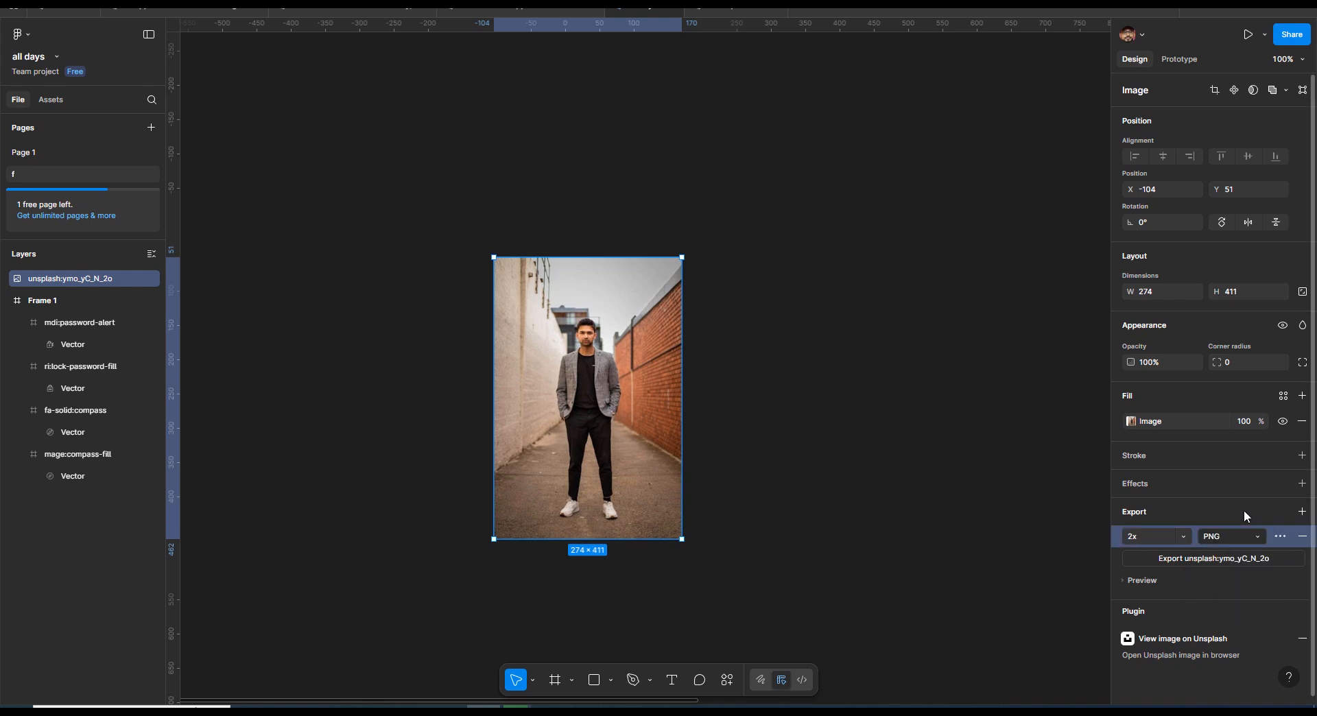
# - Compare the PNG, JPEG, SVG and PDF export formats offered for the selected photo
pyautogui.click(1249, 536)
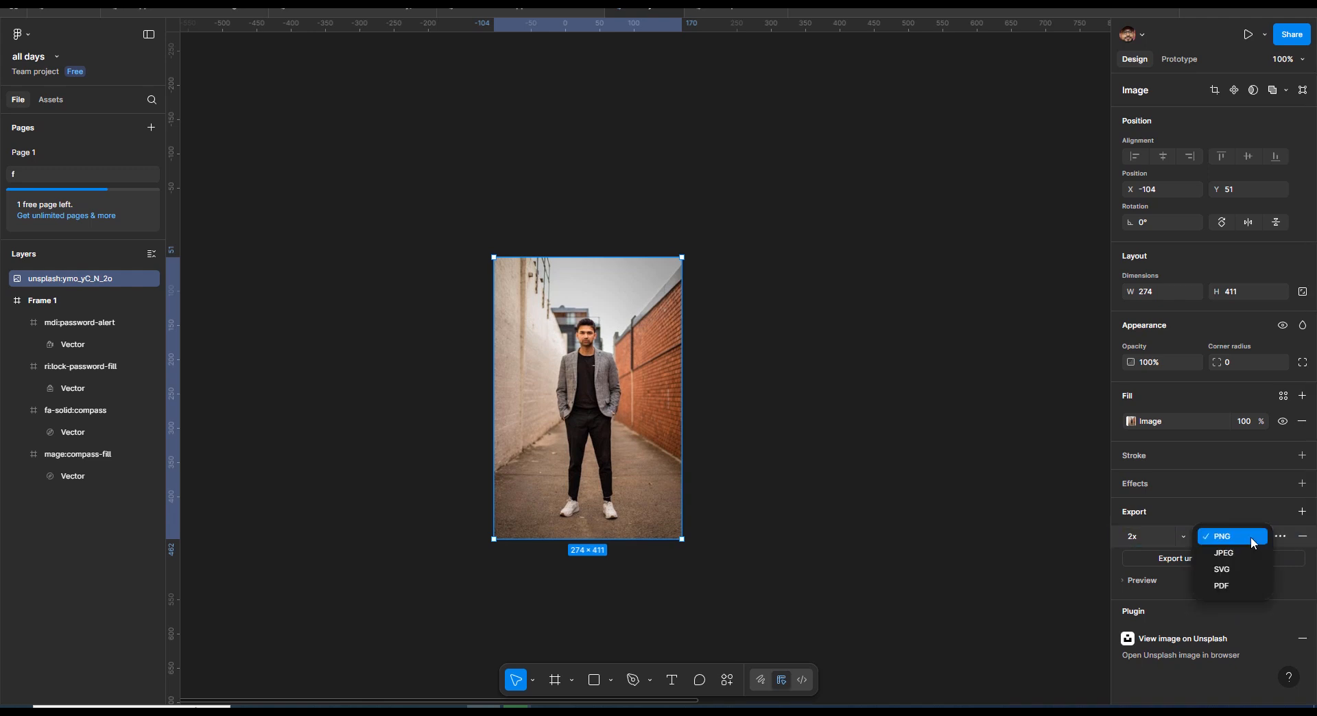
pyautogui.click(1248, 553)
pyautogui.click(1246, 536)
pyautogui.click(1246, 521)
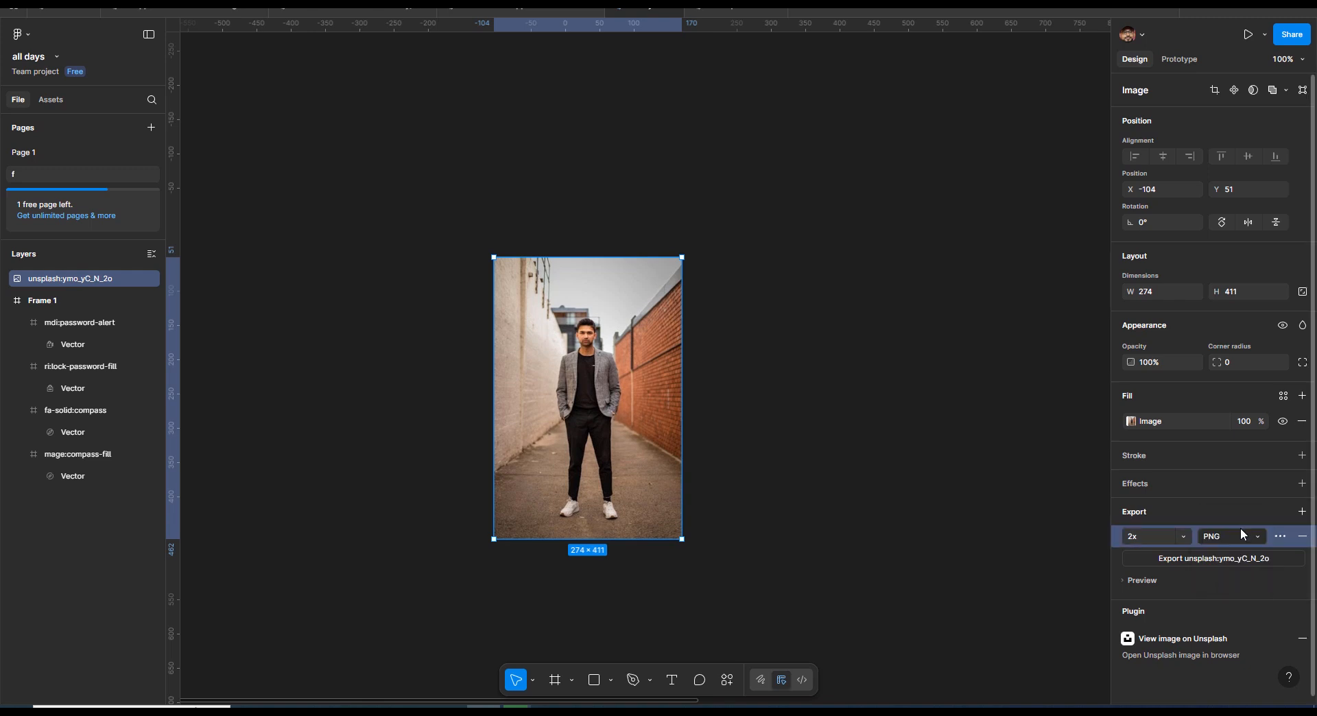
pyautogui.click(1241, 529)
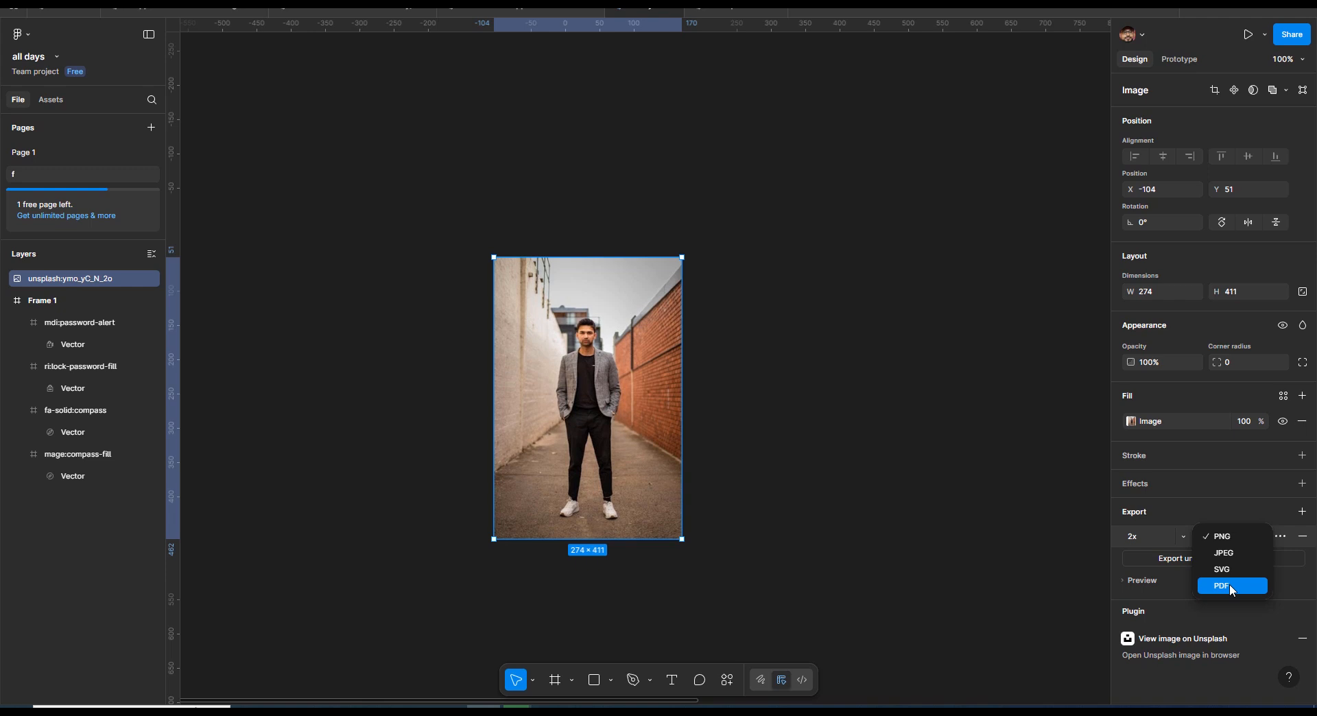
pyautogui.click(1242, 506)
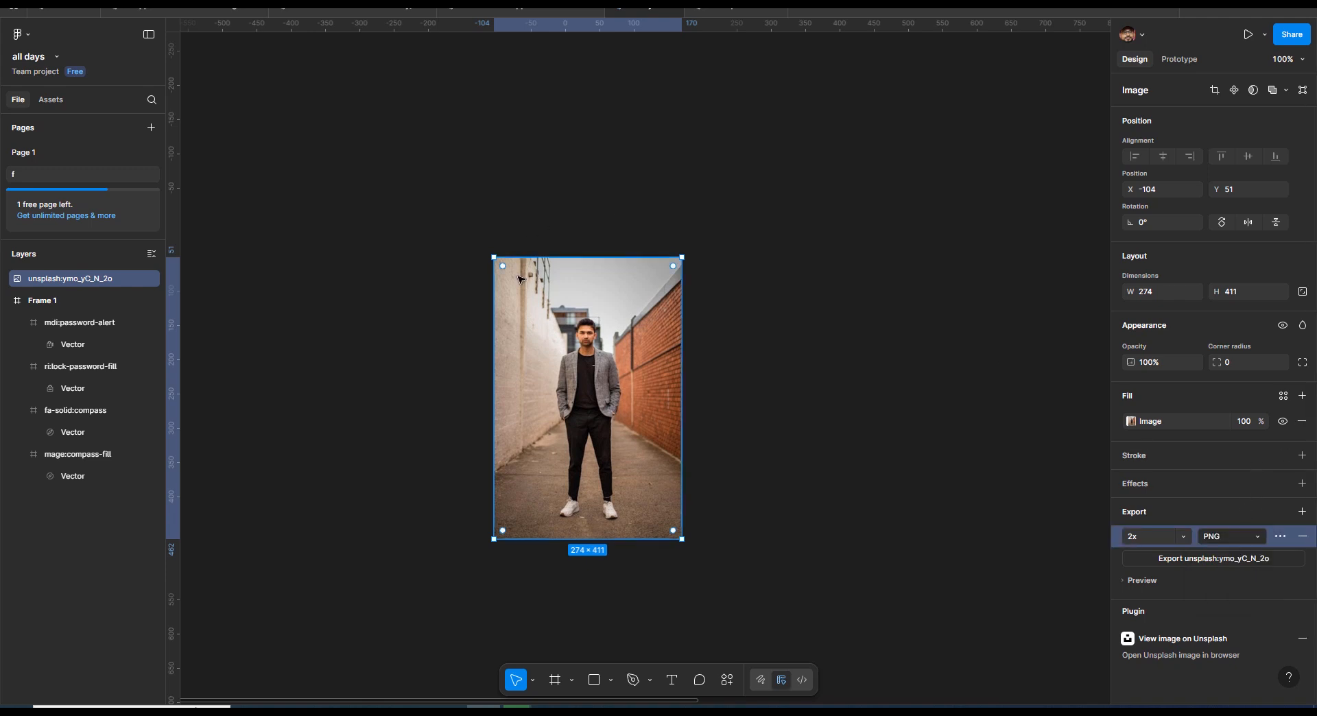
pyautogui.click(1257, 542)
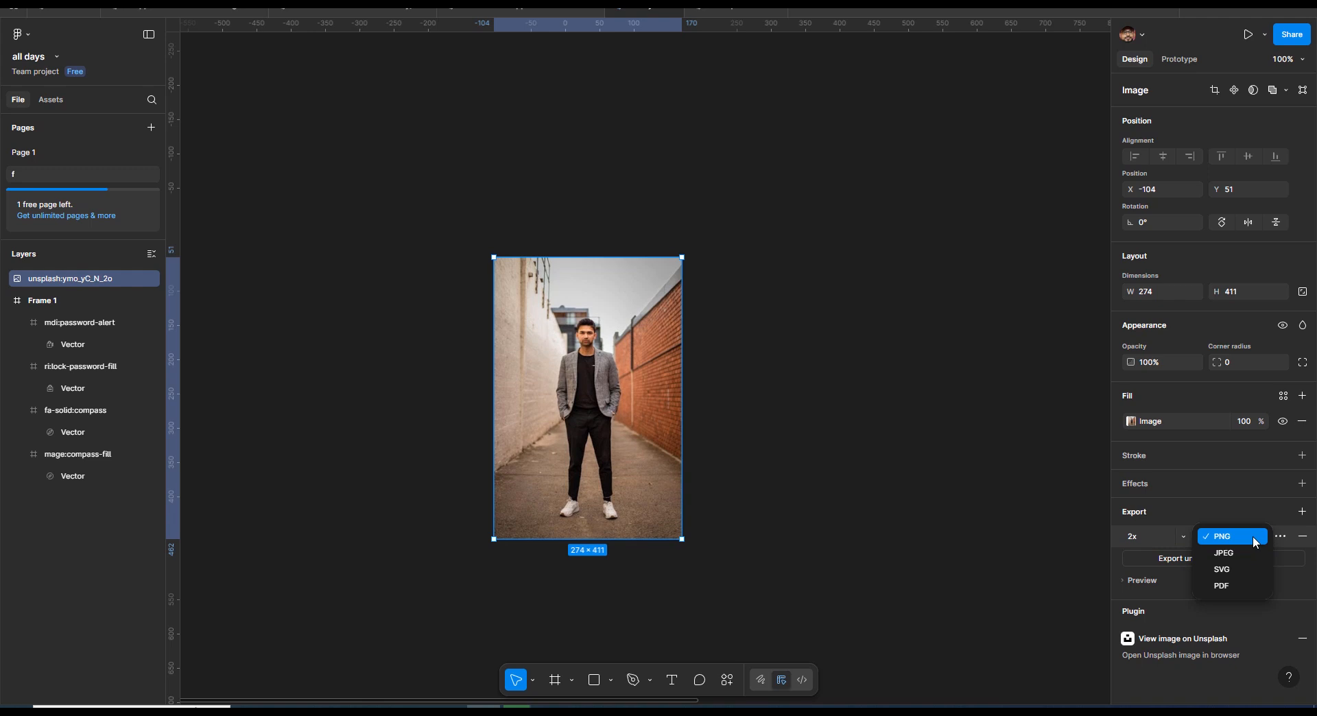
pyautogui.click(1255, 542)
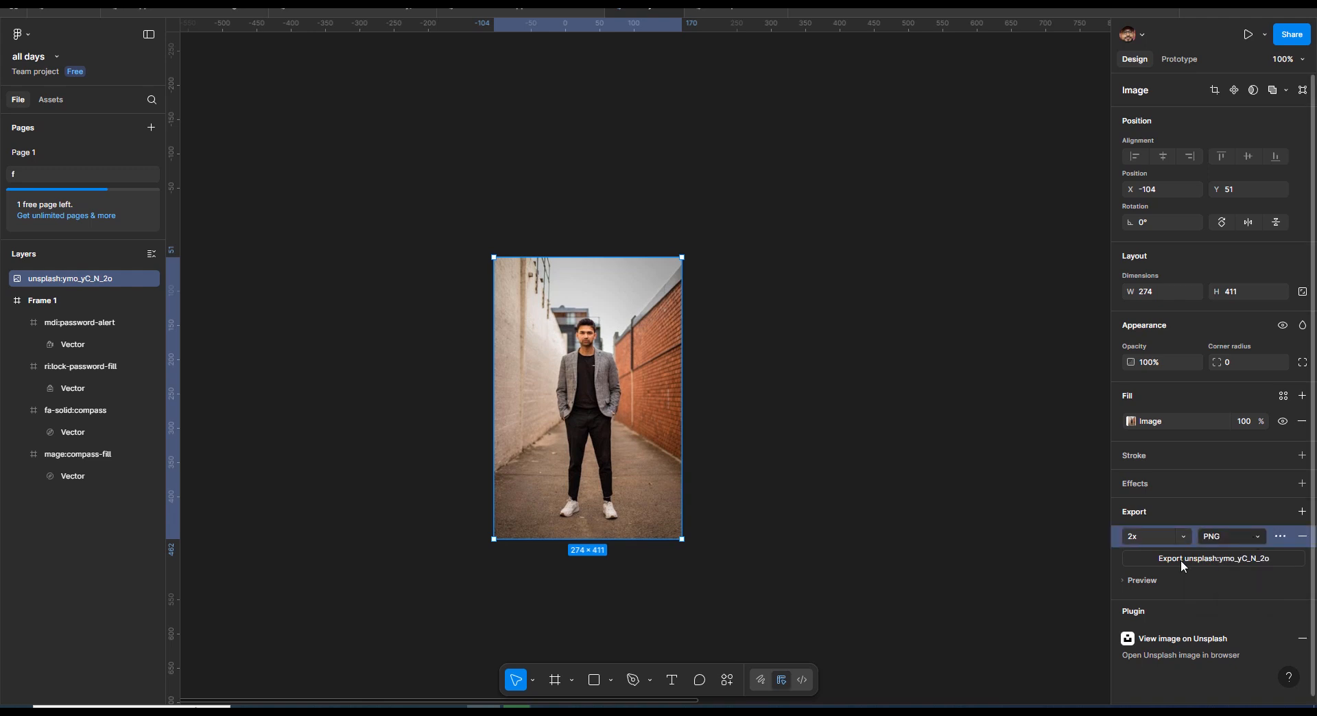
# - Export the photo as a 2x PNG and save it under the name sd in the new folder in Downloads
pyautogui.click(1181, 561)
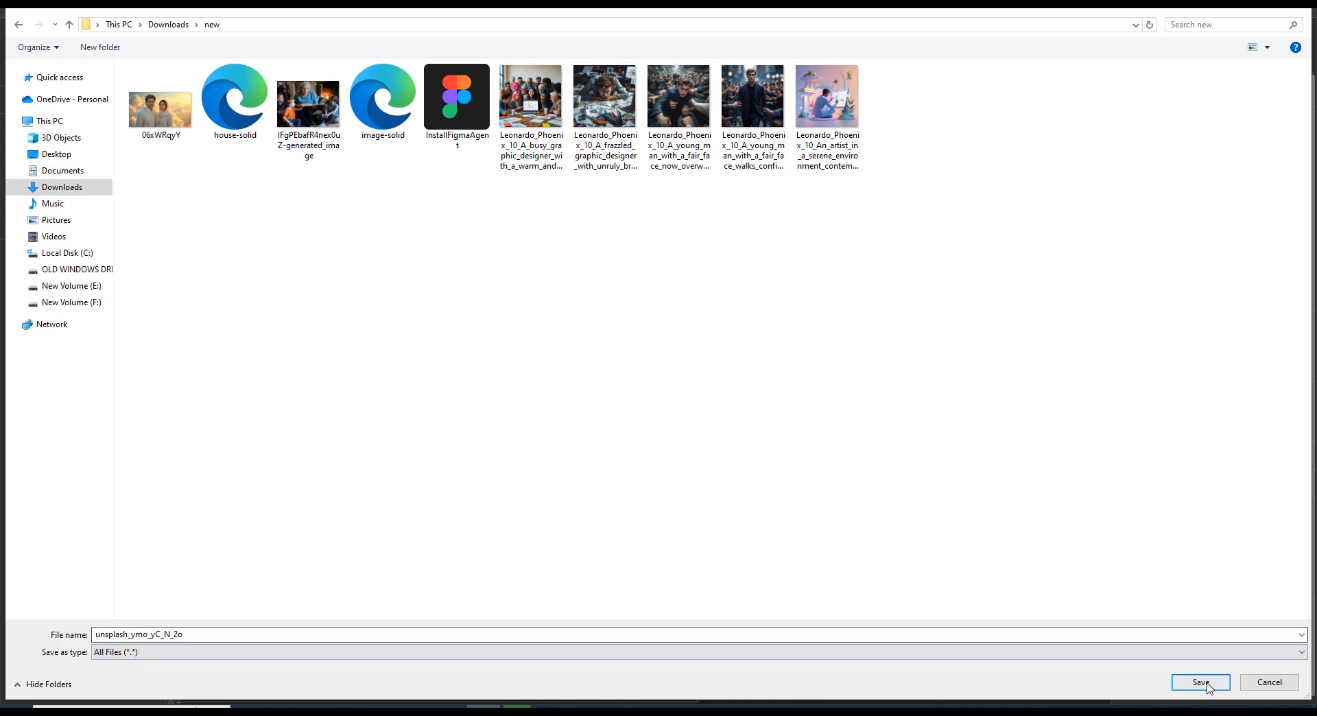
pyautogui.click(876, 629)
pyautogui.hotkey('ctrl', 'a')
pyautogui.write('sd')
pyautogui.click(1199, 686)
# - Import the sd image from the new folder and place it on the canvas beside the original photo
pyautogui.click(30, 37)
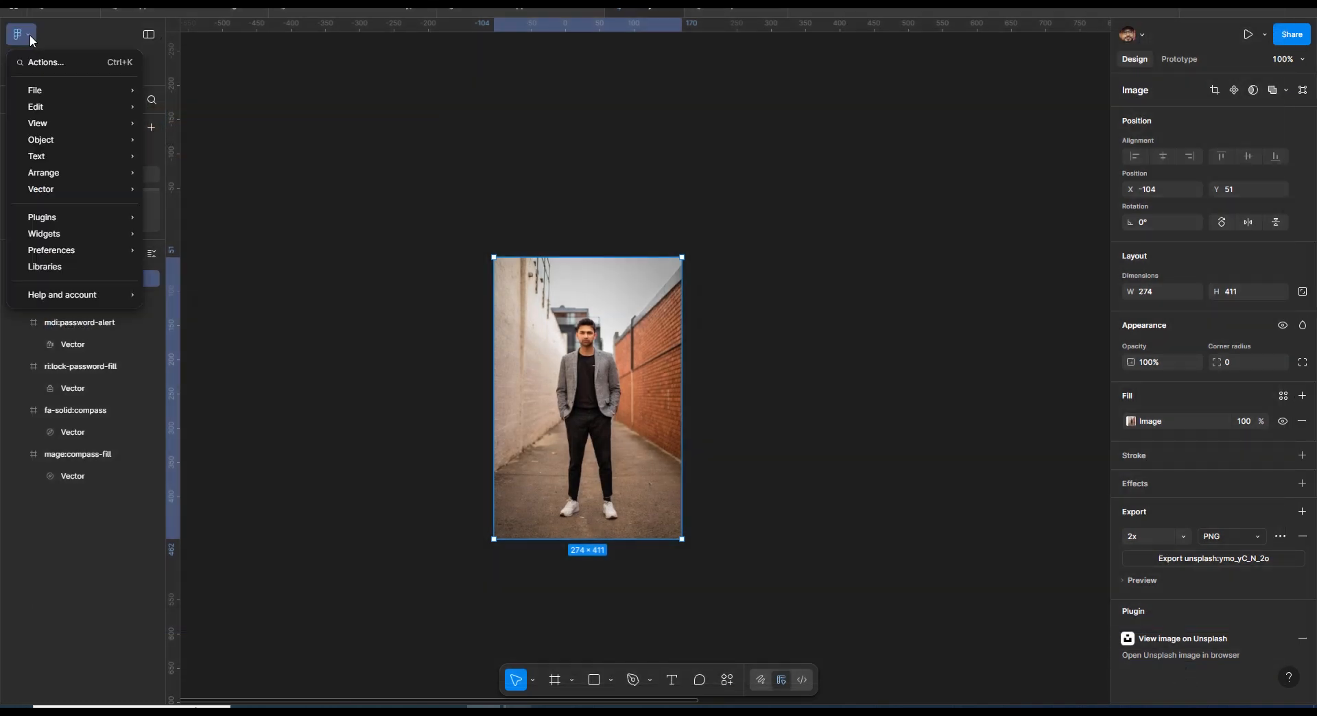
pyautogui.moveTo(52, 88)
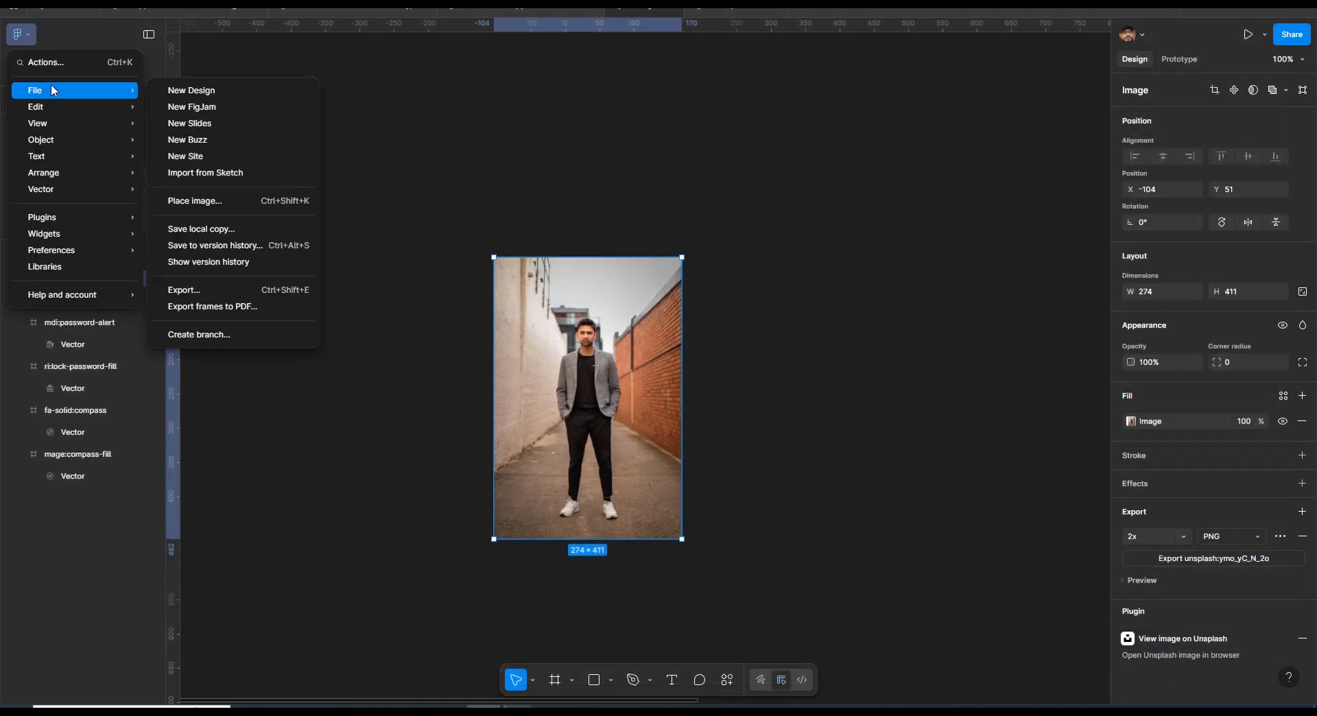
pyautogui.click(954, 427)
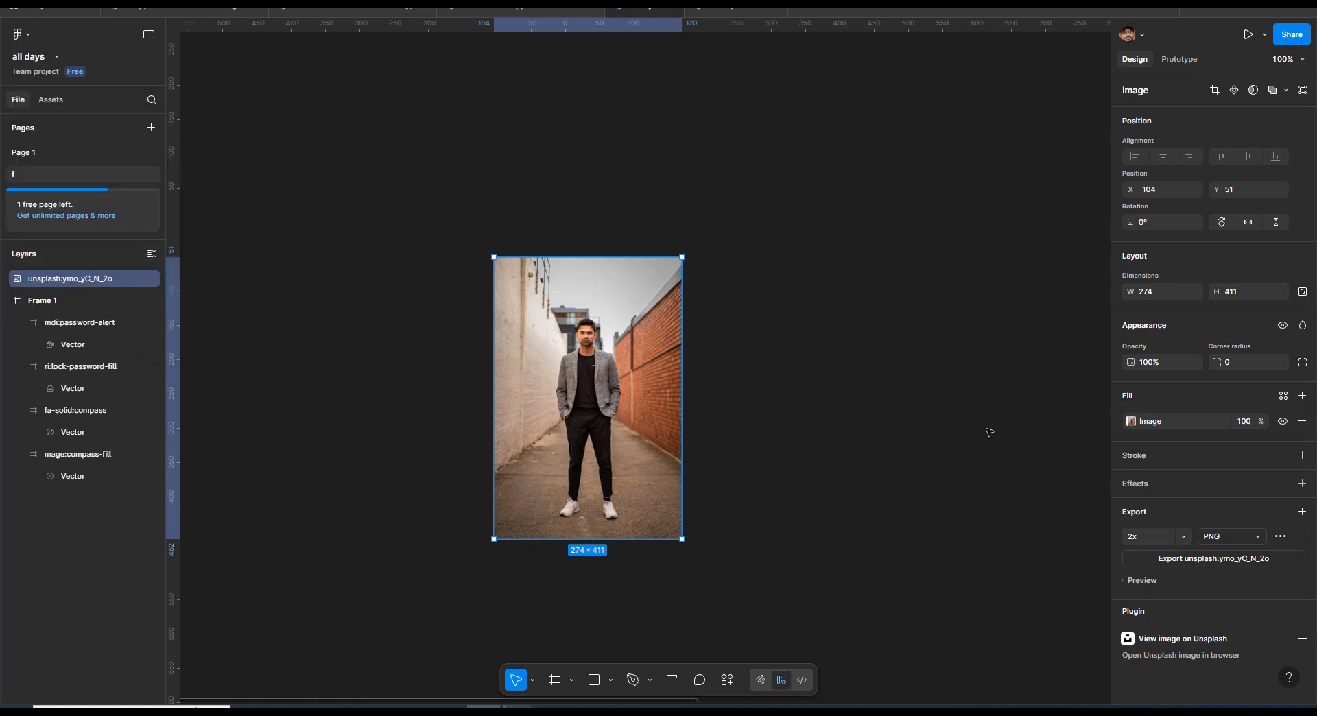
pyautogui.hotkey('ctrl', 'shift', 'k')
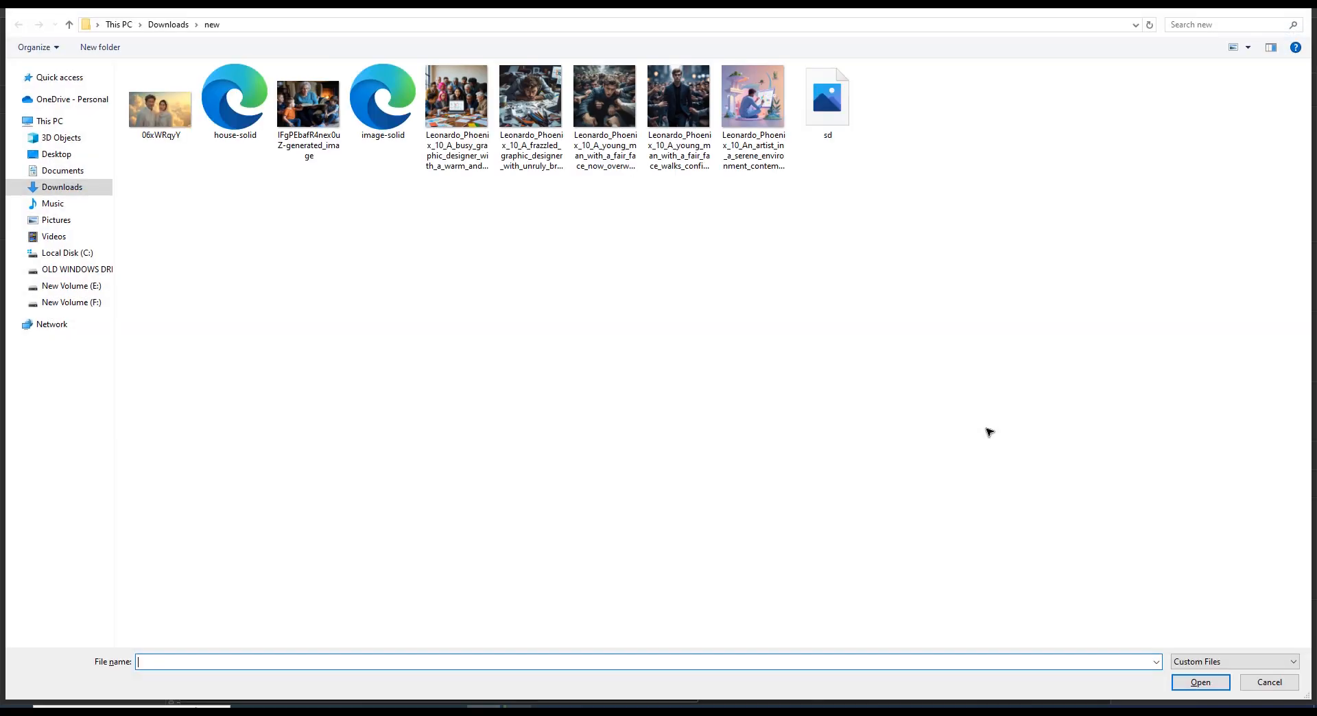
pyautogui.doubleClick(844, 125)
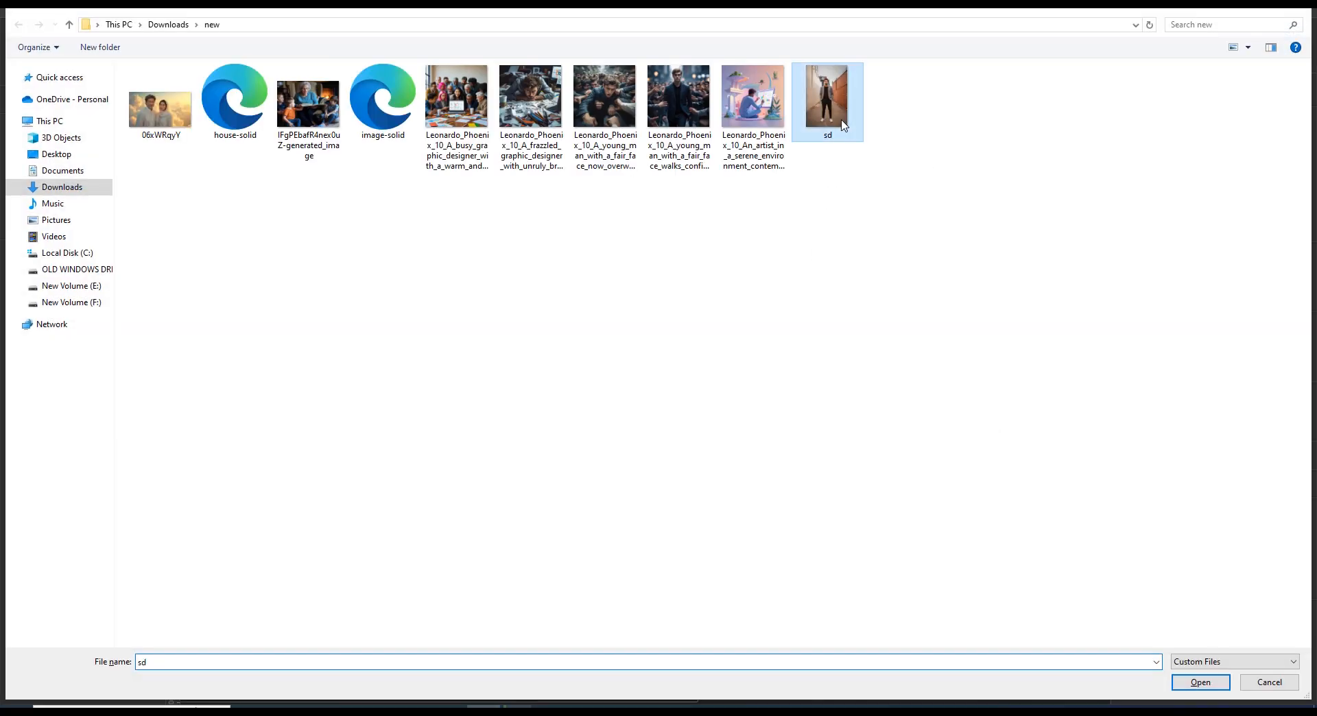
pyautogui.click(812, 276)
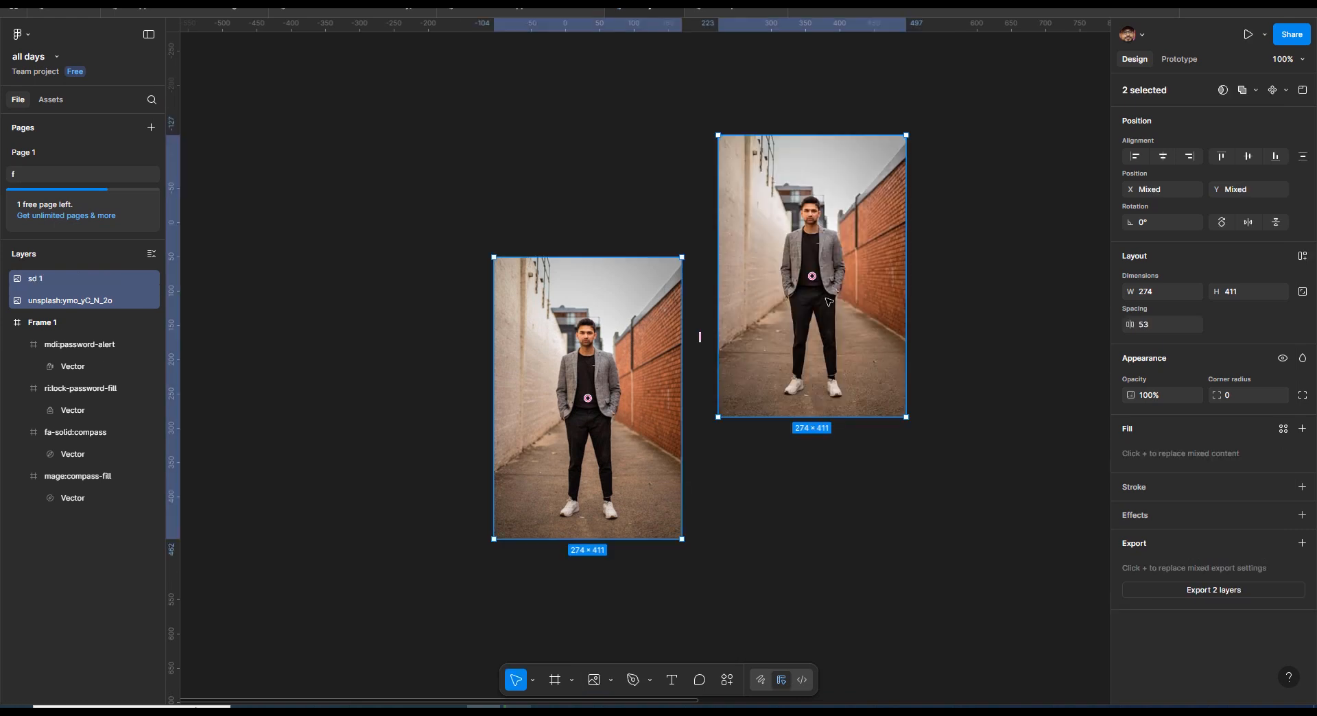
# - Move the imported photo level with the original one, at X 204, Y 51
pyautogui.moveTo(859, 204); pyautogui.dragTo(847, 329)
pyautogui.click(942, 276)
pyautogui.click(881, 308)
pyautogui.click(946, 369)
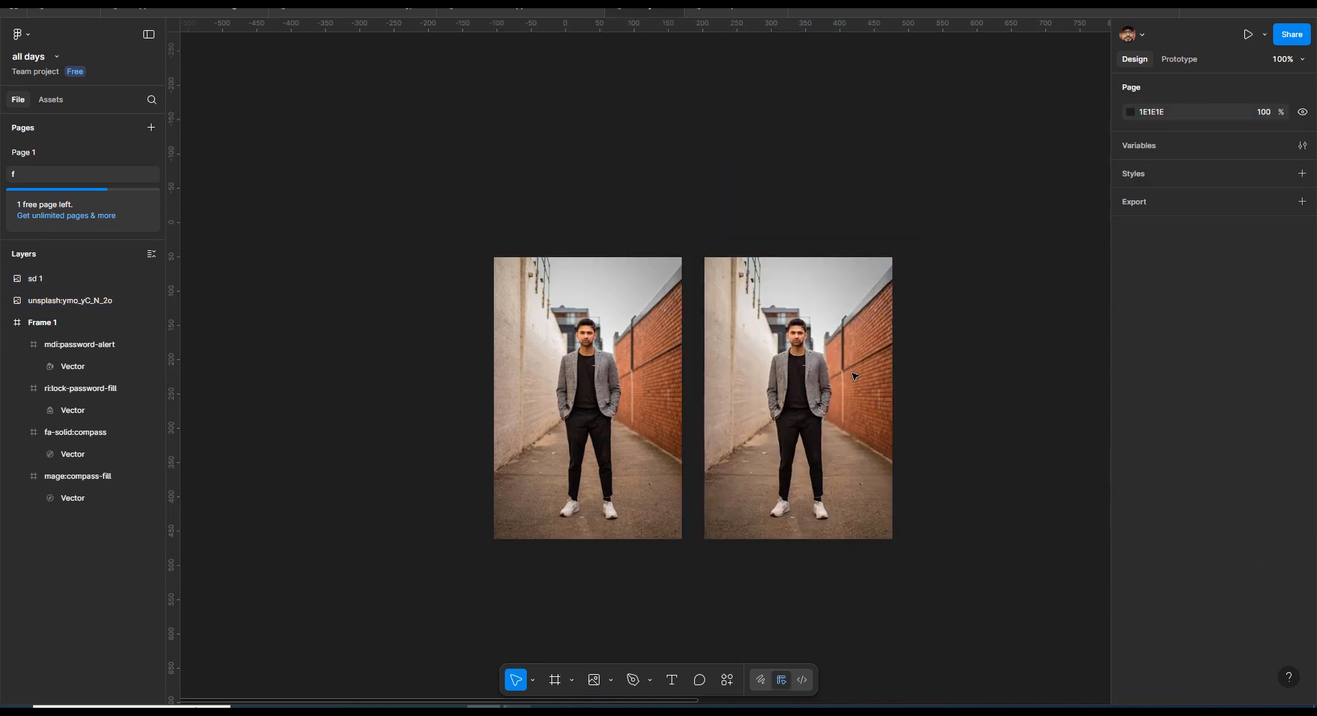
pyautogui.click(792, 379)
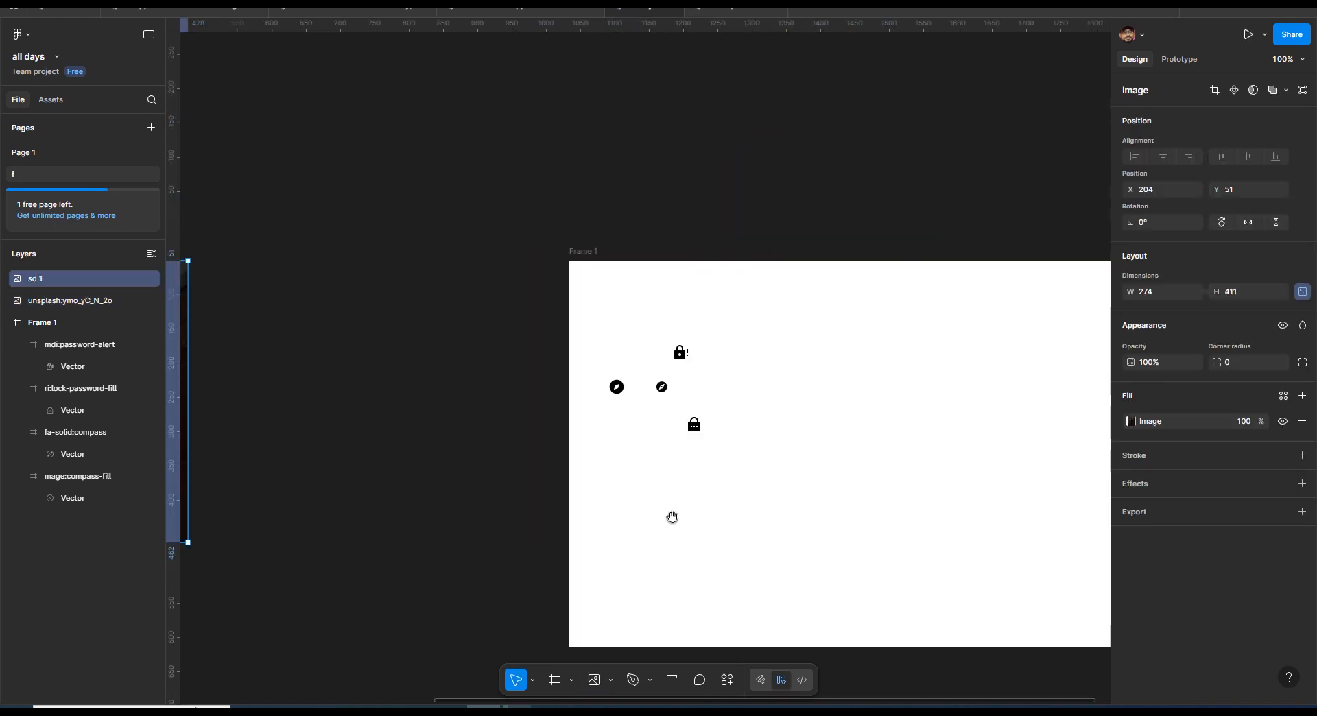
# - Export the mdi:password-alert icon in Frame 1 as a PNG at 2x scale, saving it under its default file name
pyautogui.moveTo(770, 530); pyautogui.dragTo(607, 504)
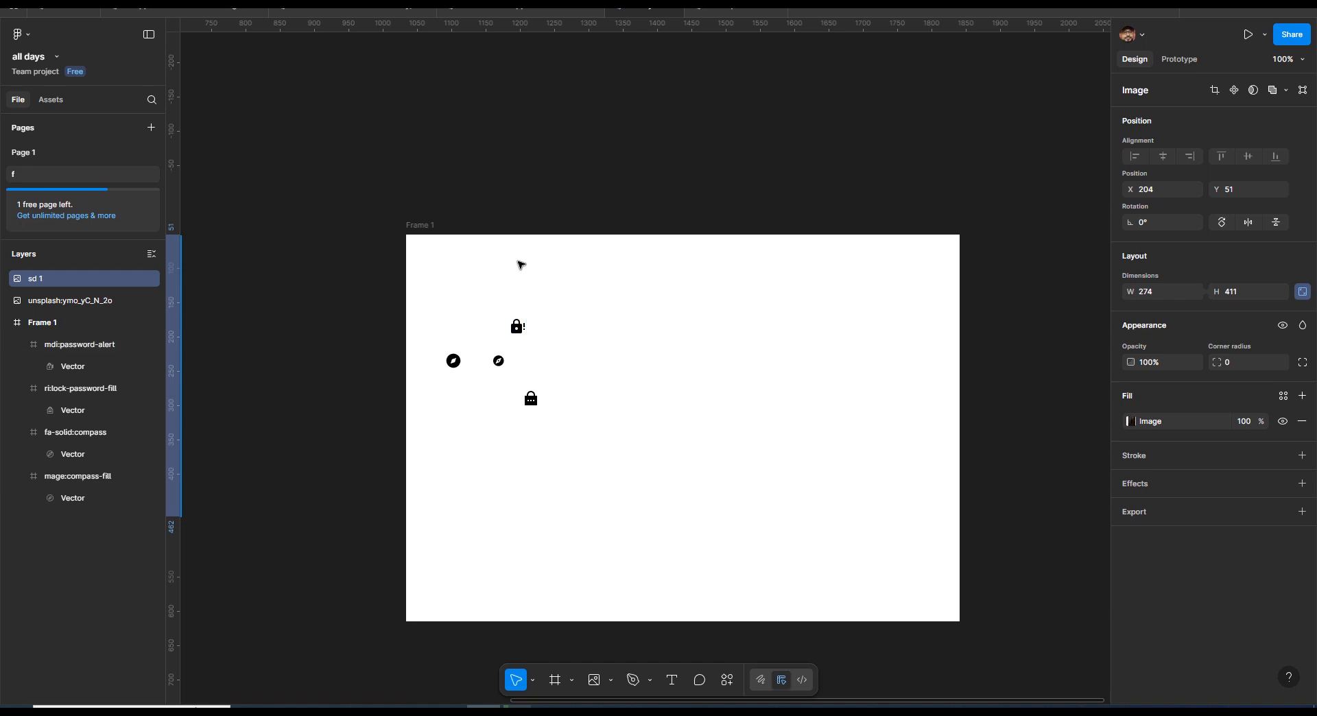
pyautogui.click(523, 329)
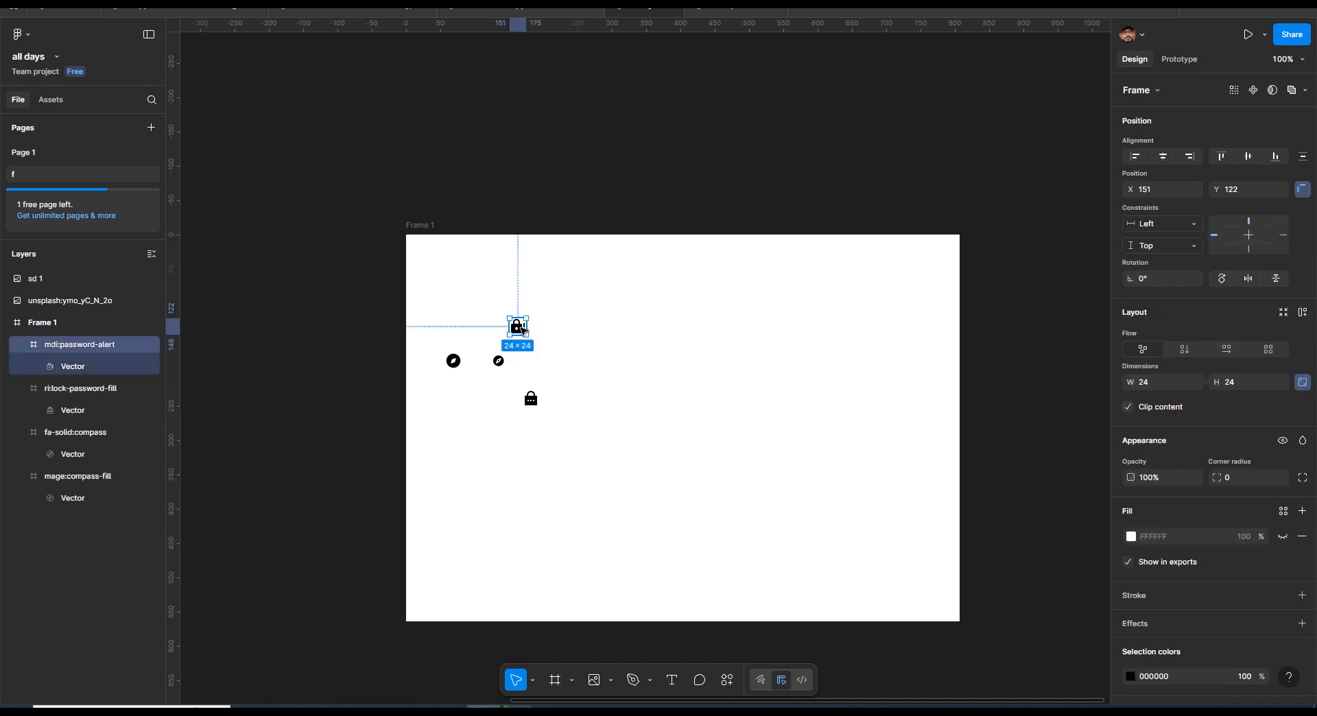
pyautogui.scroll(-3, 1168, 590)
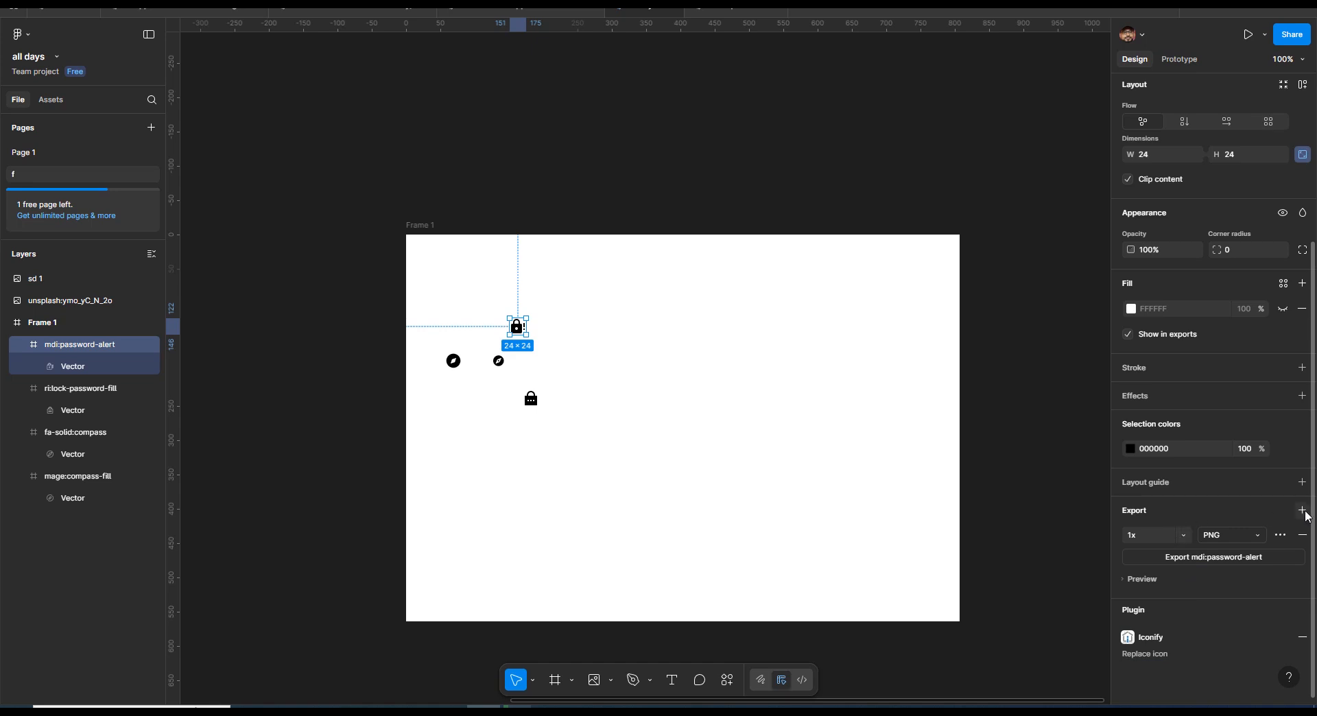
pyautogui.click(1302, 535)
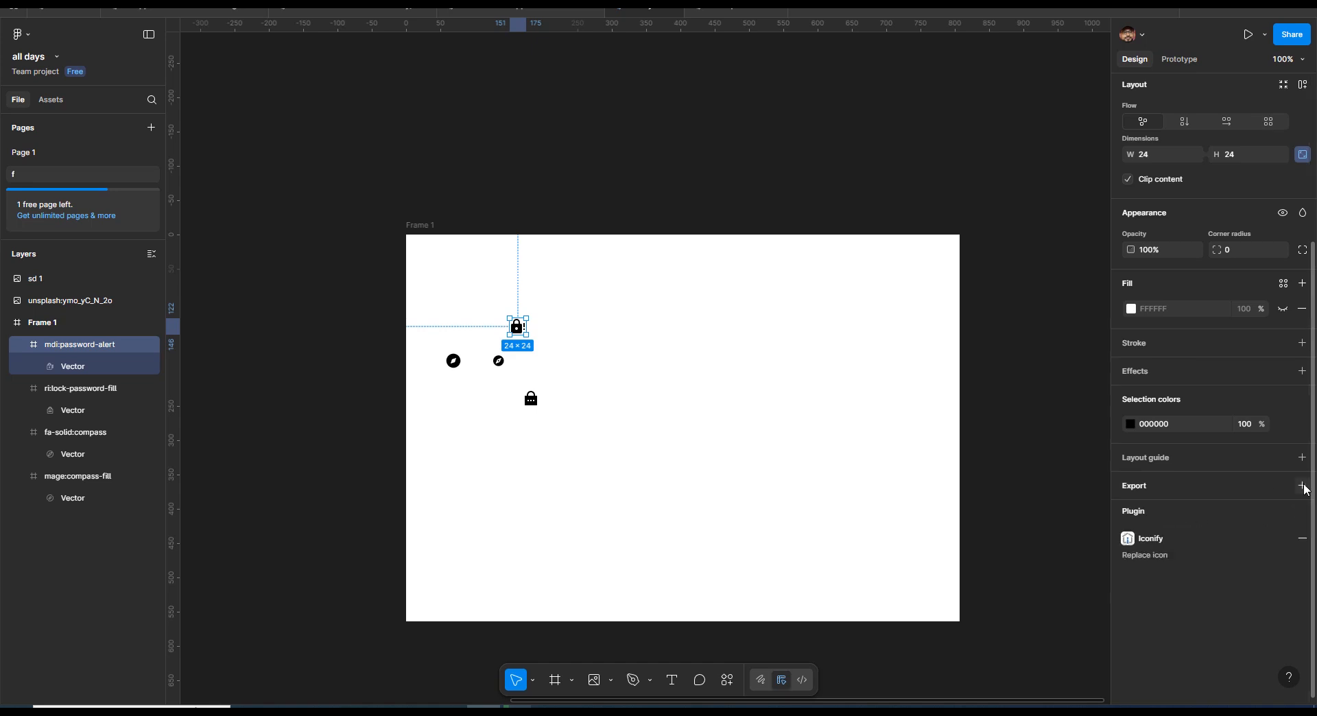
pyautogui.click(1304, 487)
pyautogui.click(1176, 535)
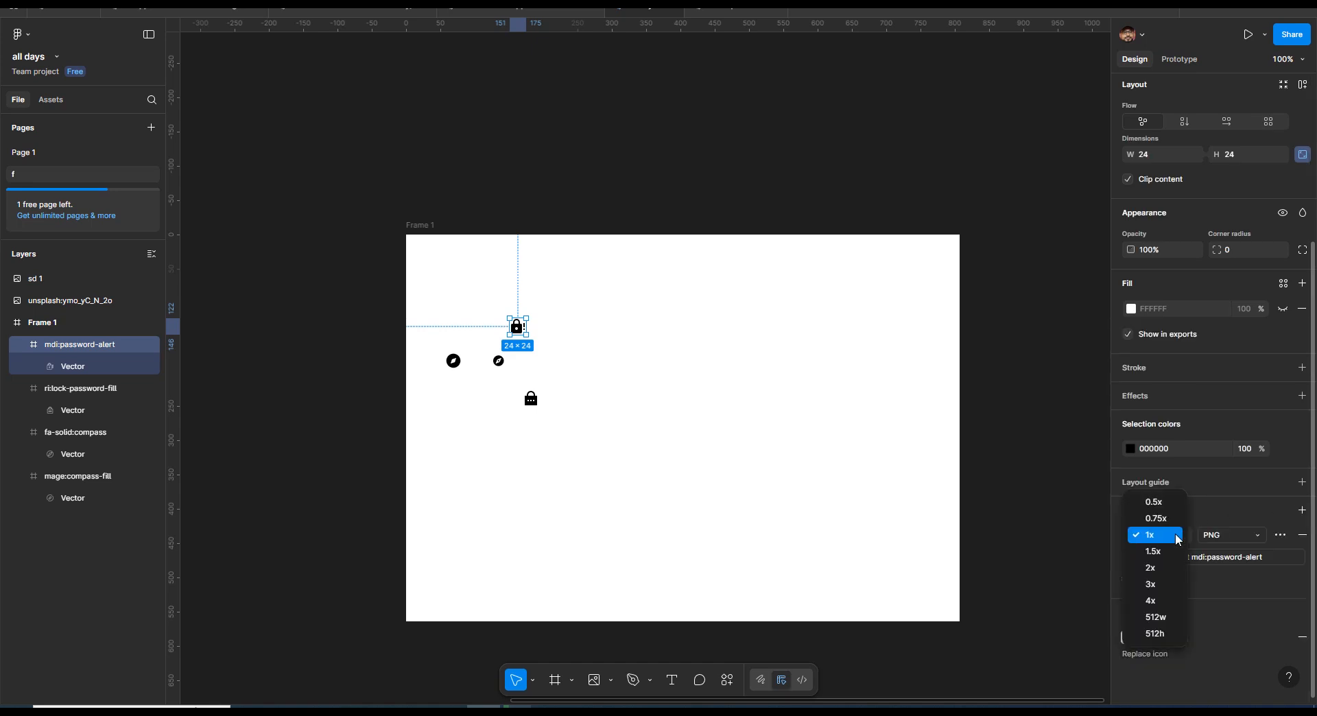
pyautogui.click(1171, 574)
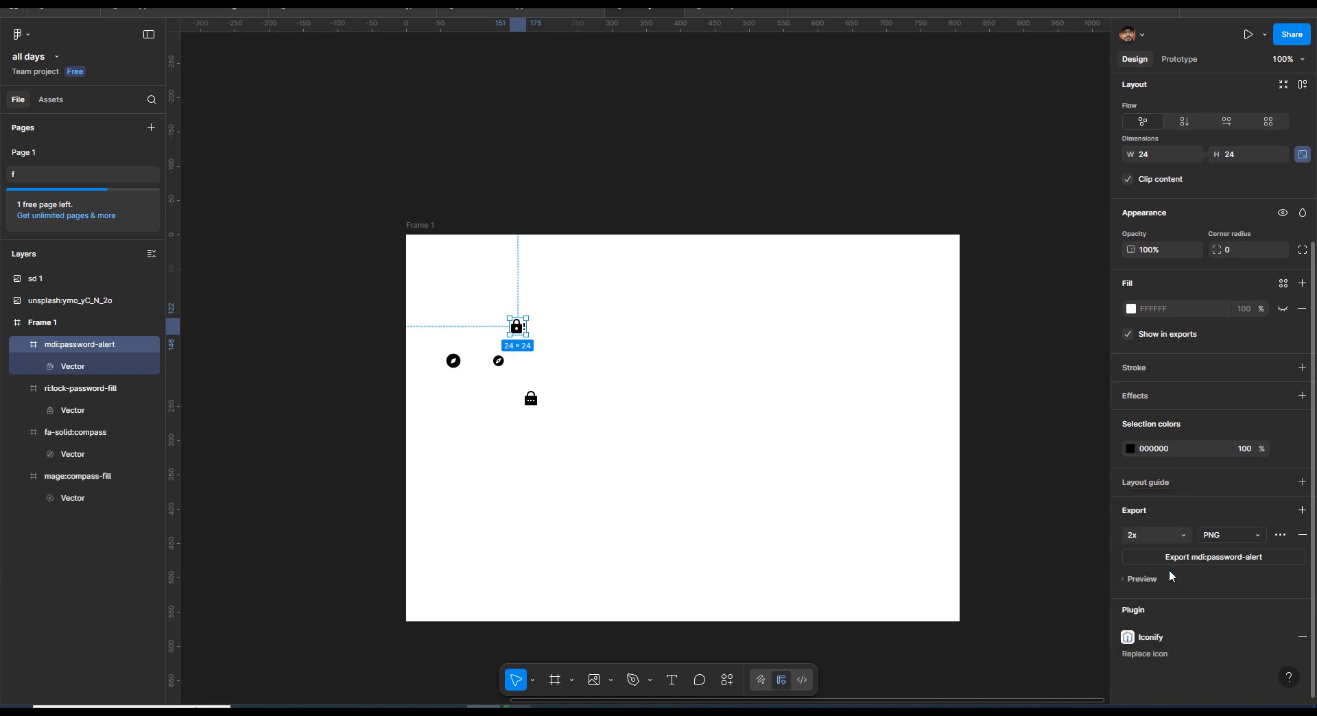
pyautogui.click(1252, 539)
pyautogui.click(1252, 535)
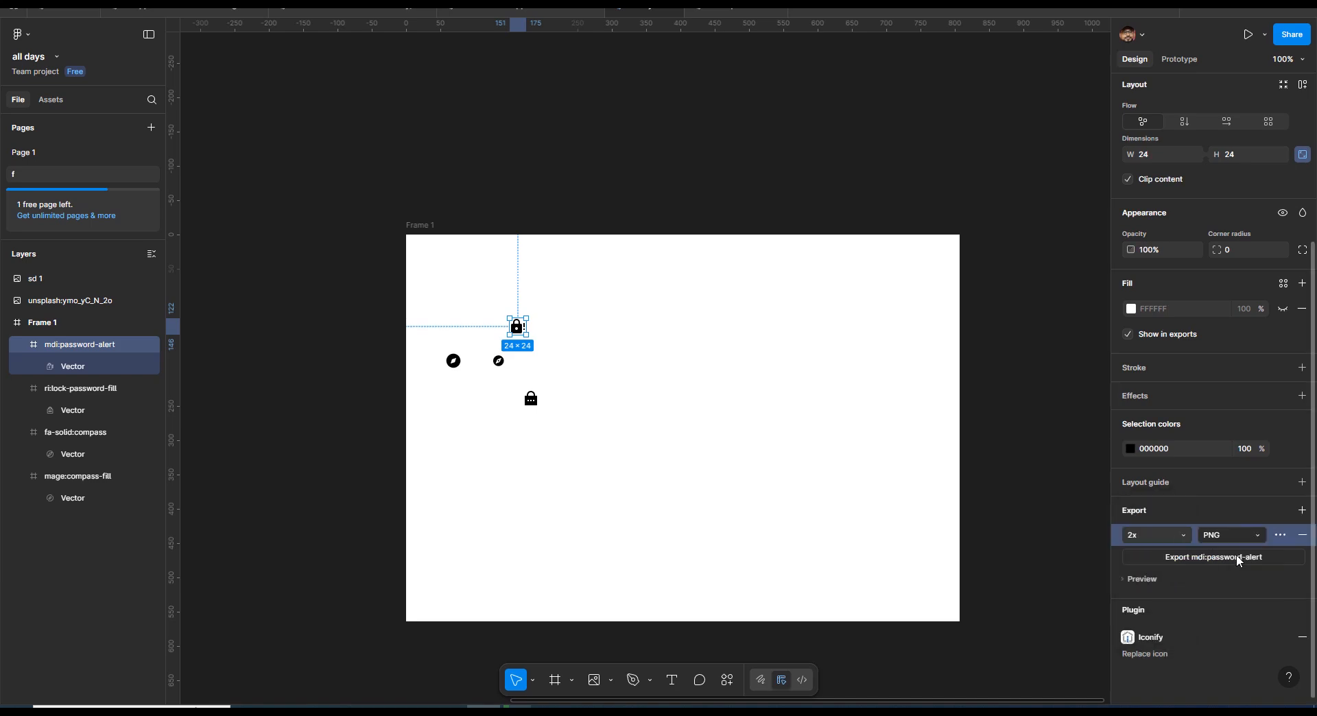
pyautogui.click(1236, 557)
pyautogui.click(1187, 676)
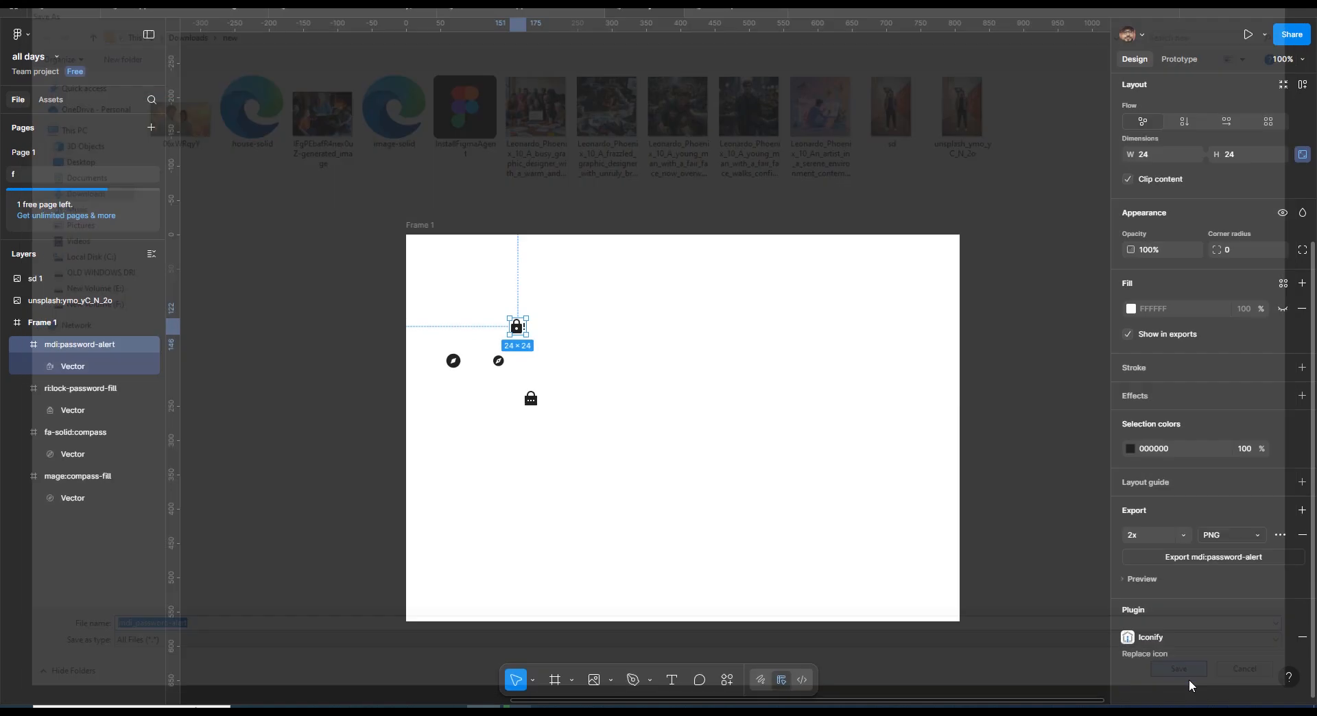
# - Import the exported mdi_password-alert PNG and place it in the empty area of Frame 1
pyautogui.hotkey('ctrl', 'shift', 'k')
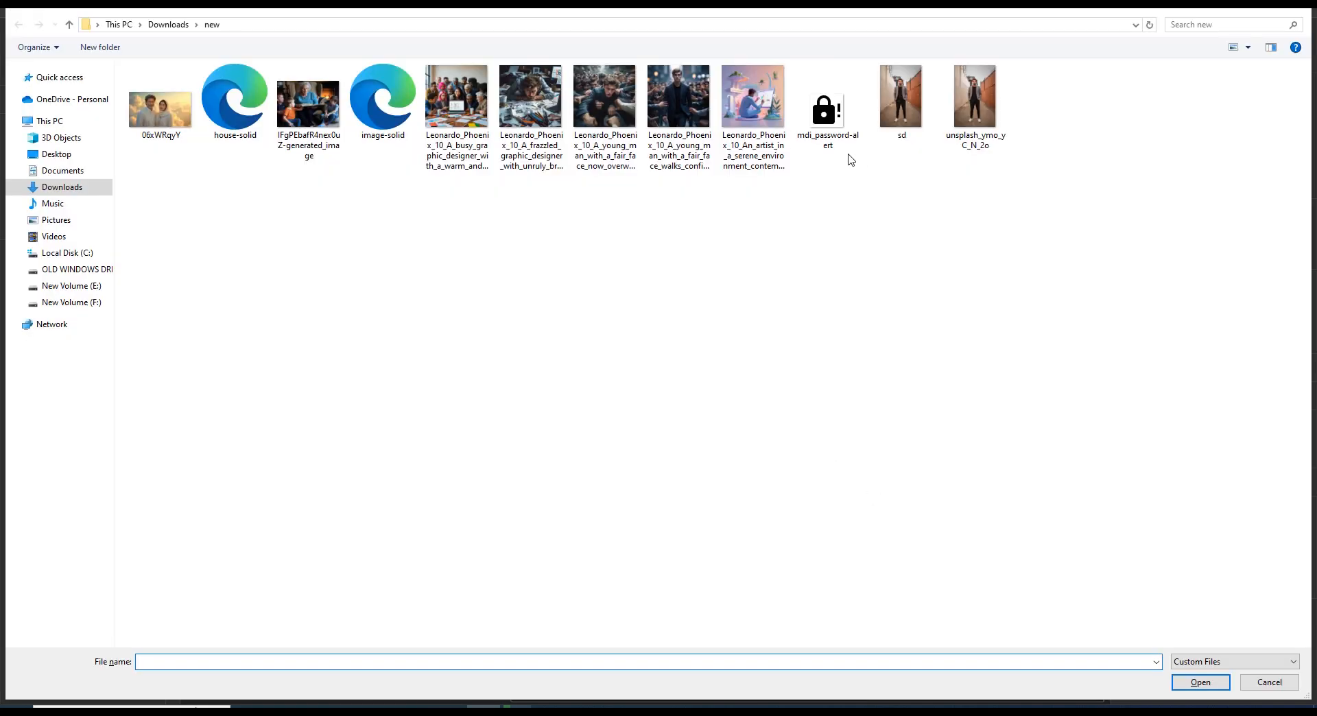
pyautogui.doubleClick(828, 110)
pyautogui.click(780, 337)
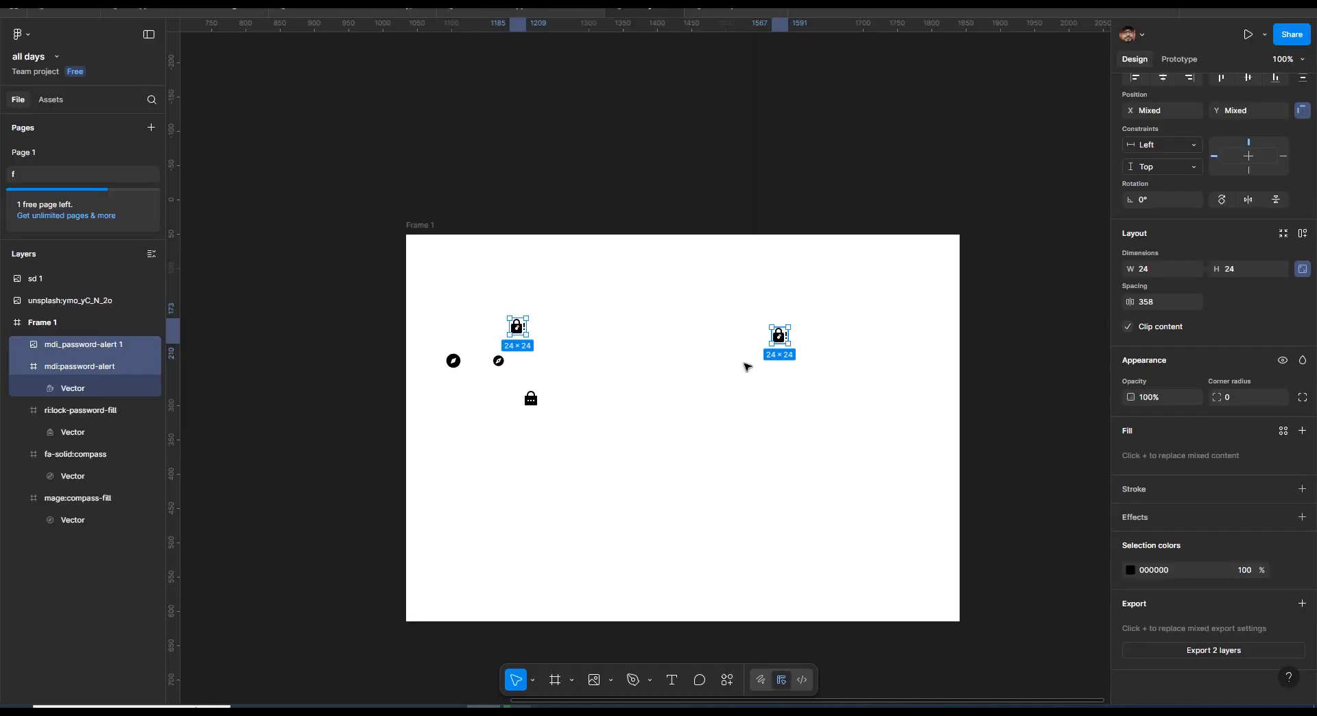
# - Open the image fill settings of the placed PNG icon and move the icon to X 478, Y 160
pyautogui.doubleClick(782, 340)
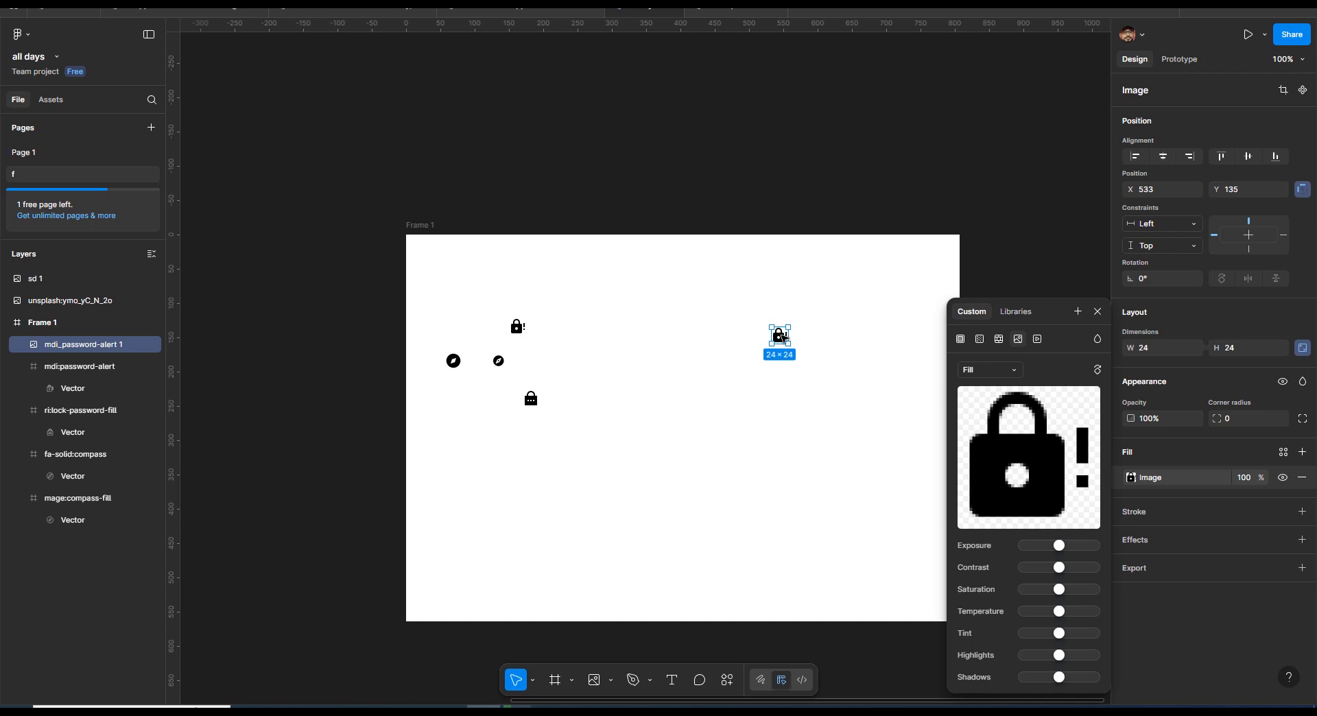
pyautogui.moveTo(780, 336); pyautogui.dragTo(742, 353)
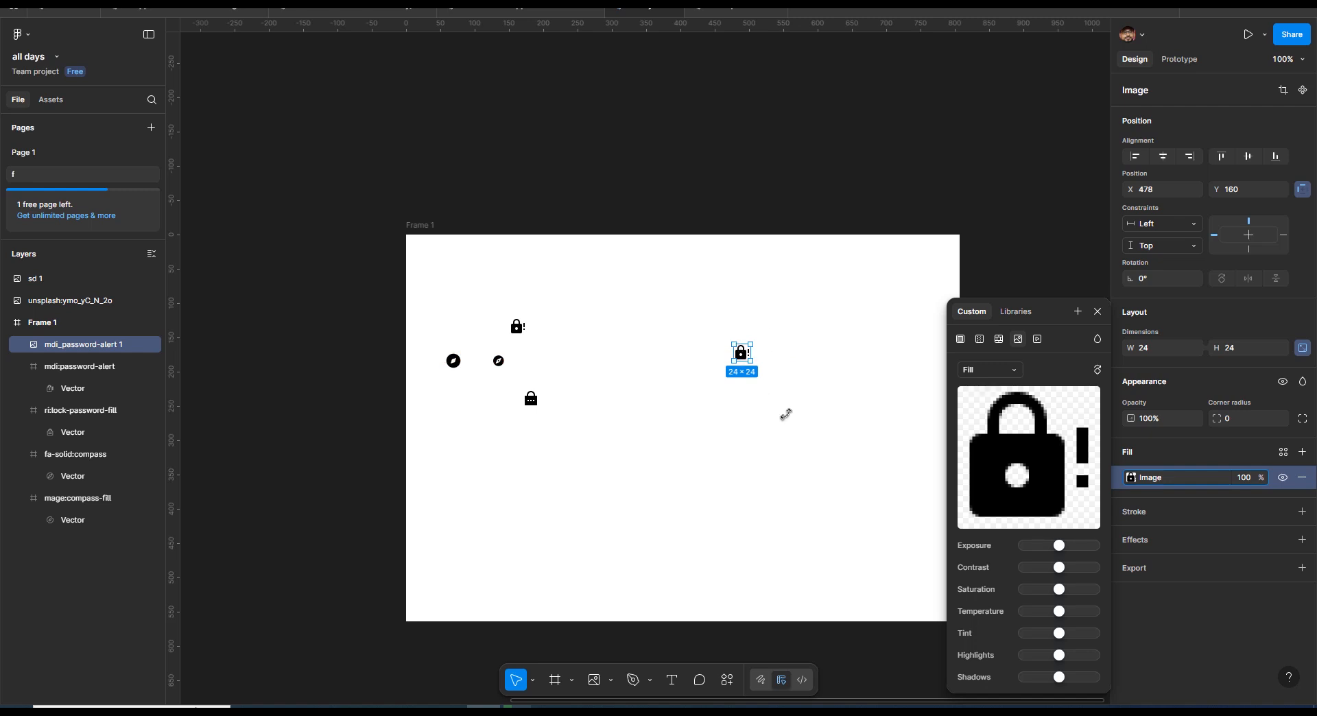
pyautogui.moveTo(1052, 412)
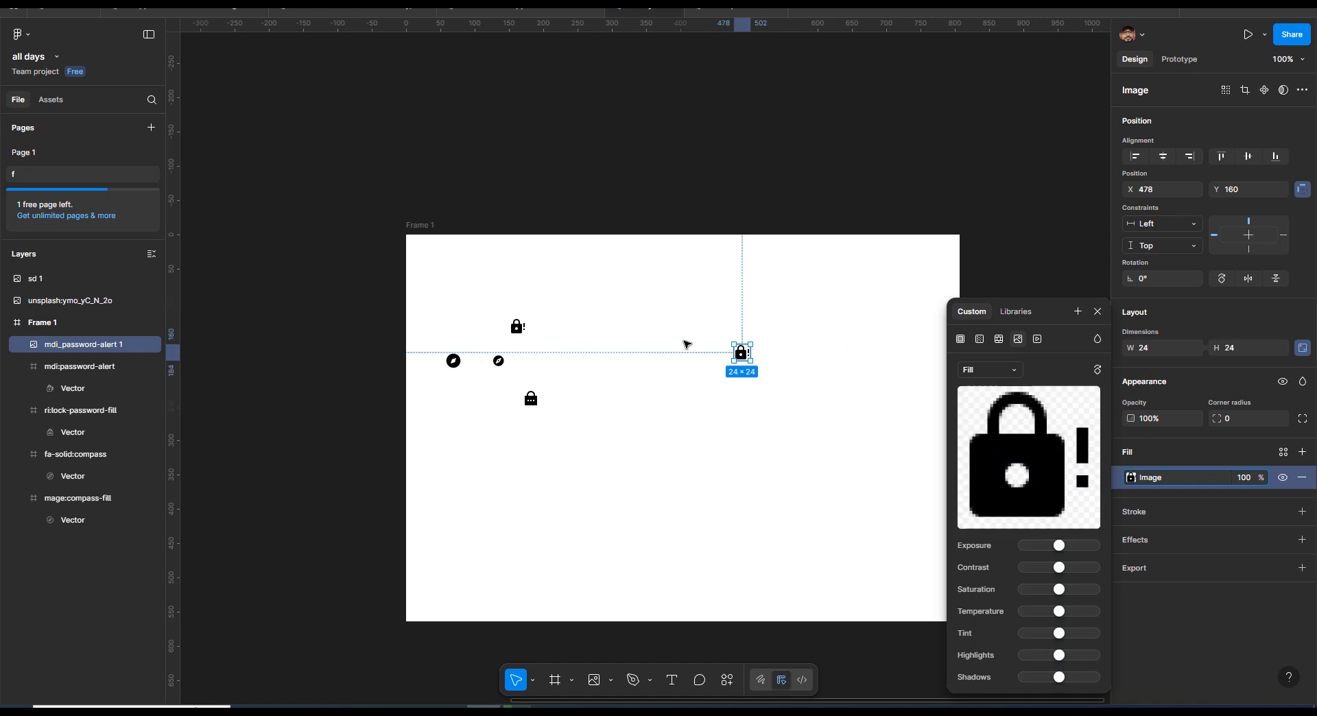
# - Change the original mdi:password-alert icon's export format to SVG and export it under its default file name
pyautogui.click(522, 331)
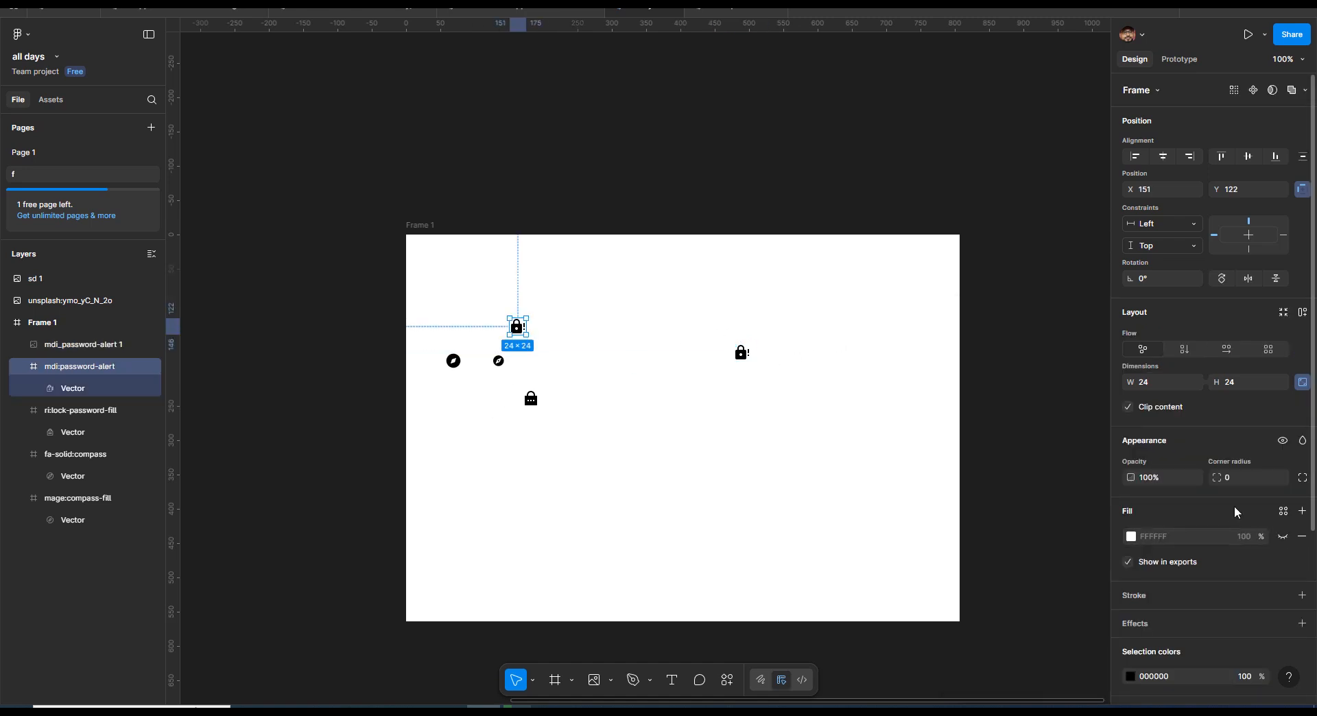
pyautogui.scroll(-3, 1180, 587)
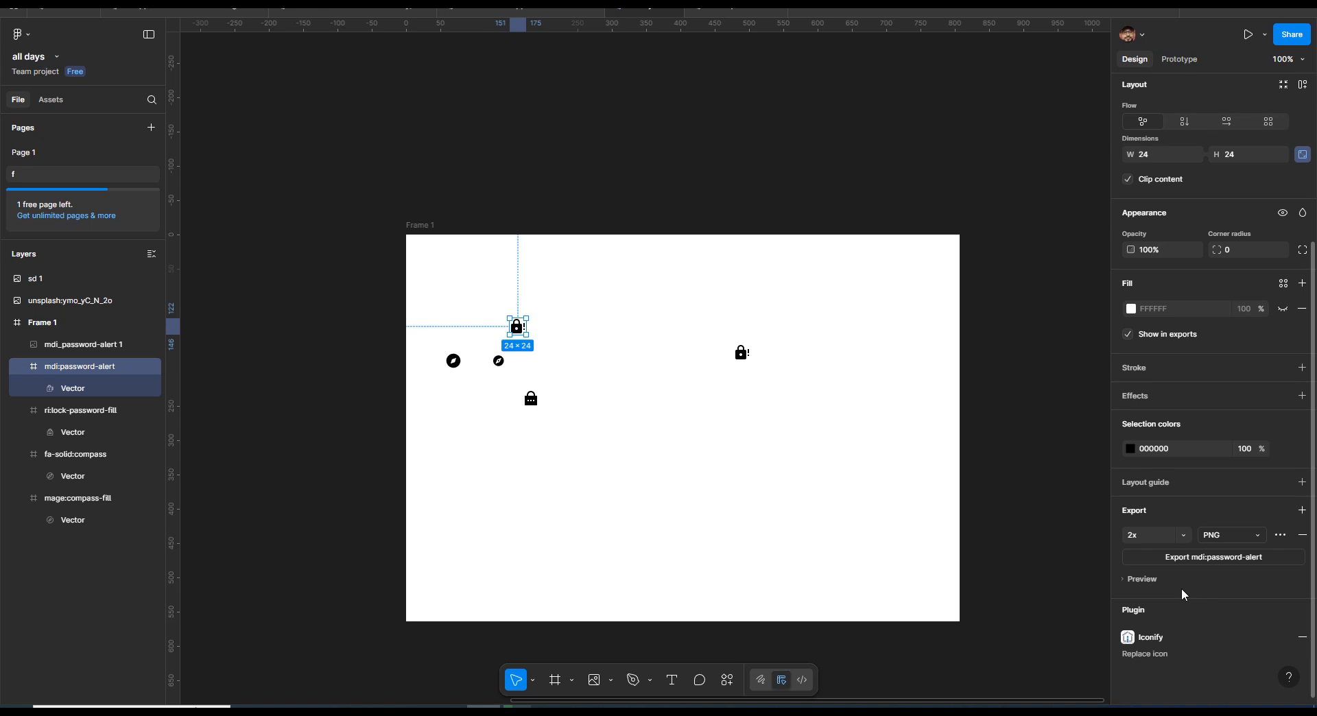
pyautogui.click(1260, 536)
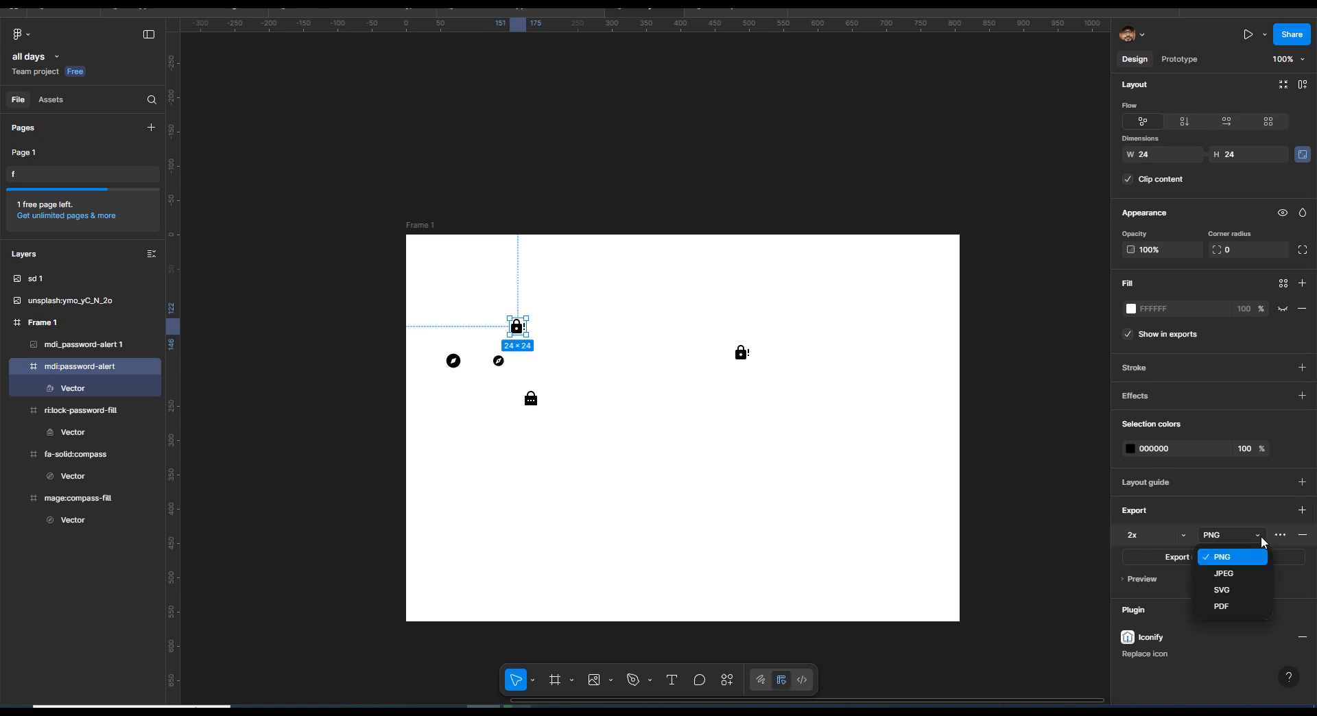
pyautogui.click(1246, 591)
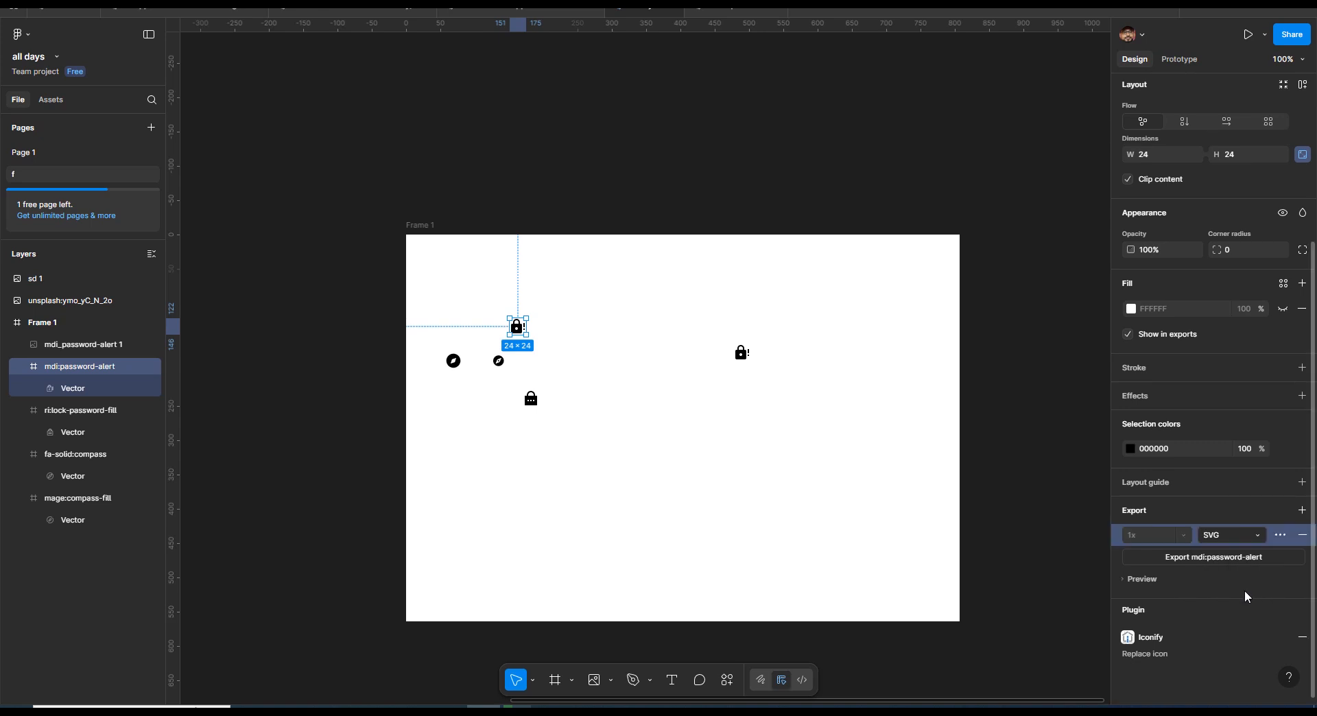
pyautogui.click(1225, 557)
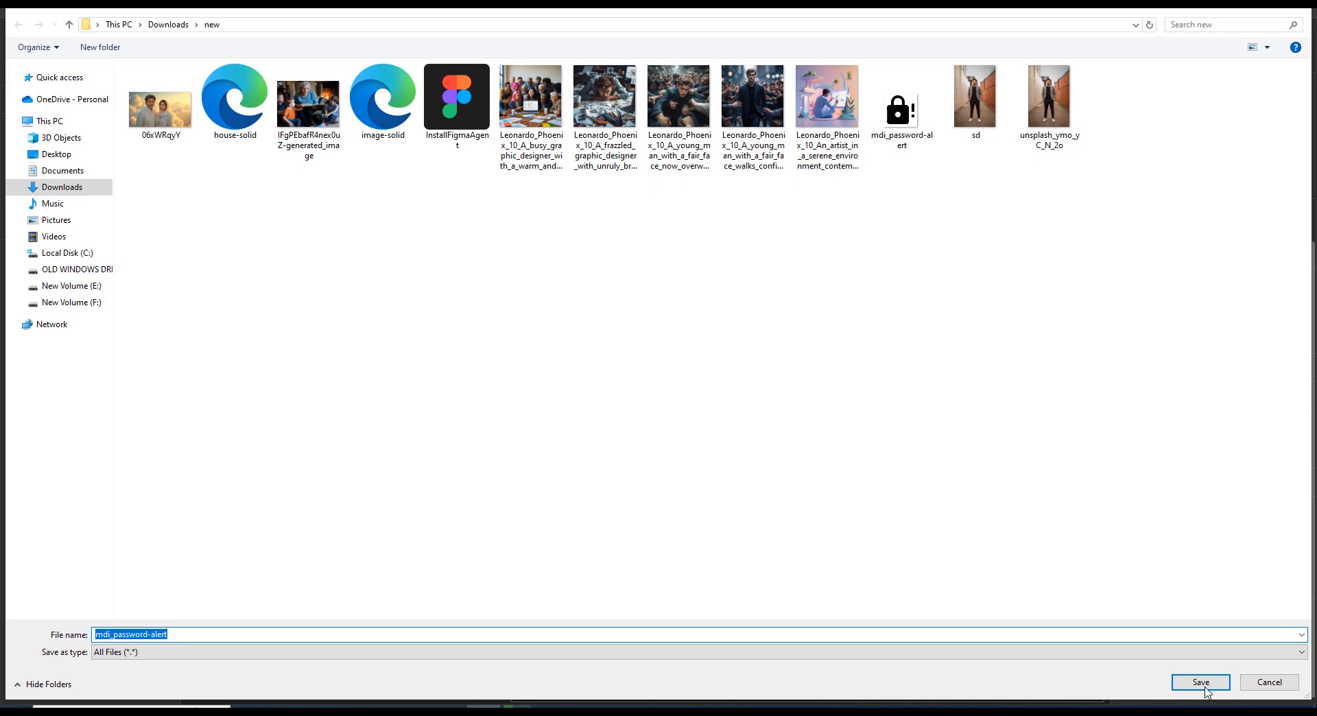
pyautogui.click(1204, 688)
# - Import the mdi_password-alert SVG, place it above the PNG copy in Frame 1 and select its vector
pyautogui.hotkey('ctrl', 'shift', 'k')
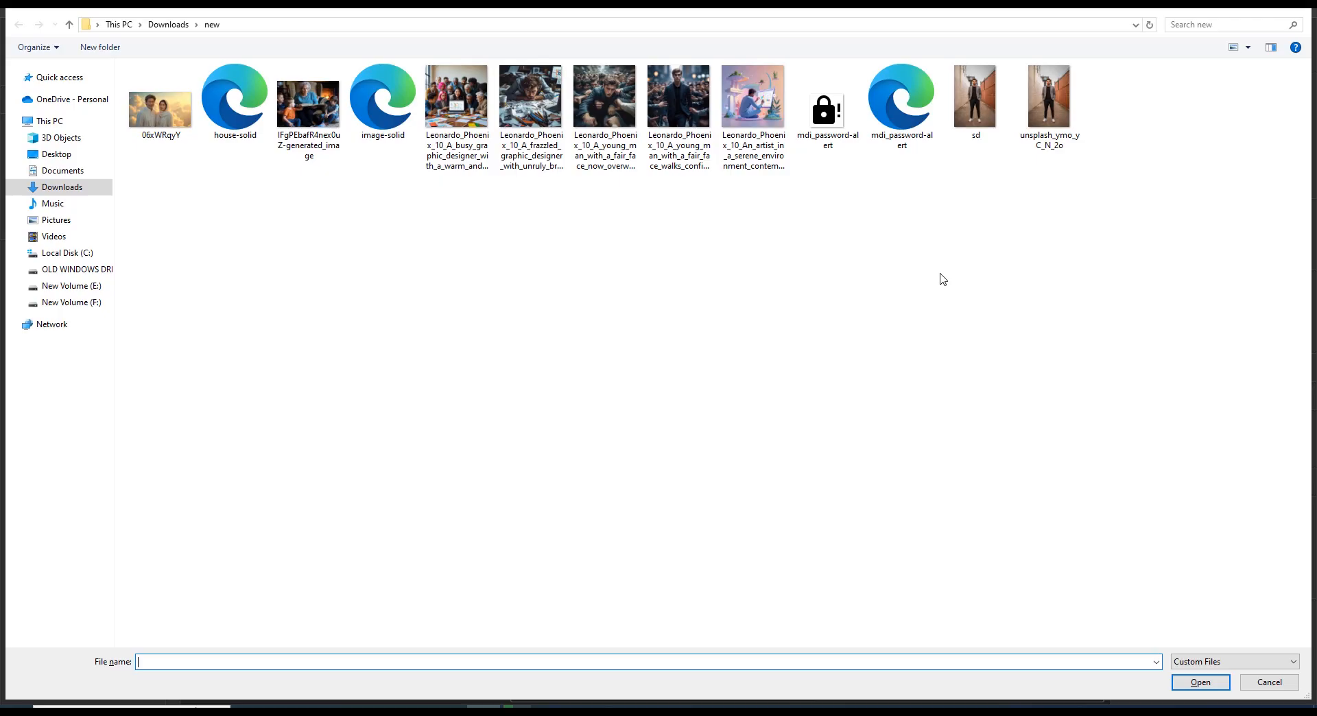
pyautogui.press('Escape')
pyautogui.hotkey('ctrl', 'shift', 'k')
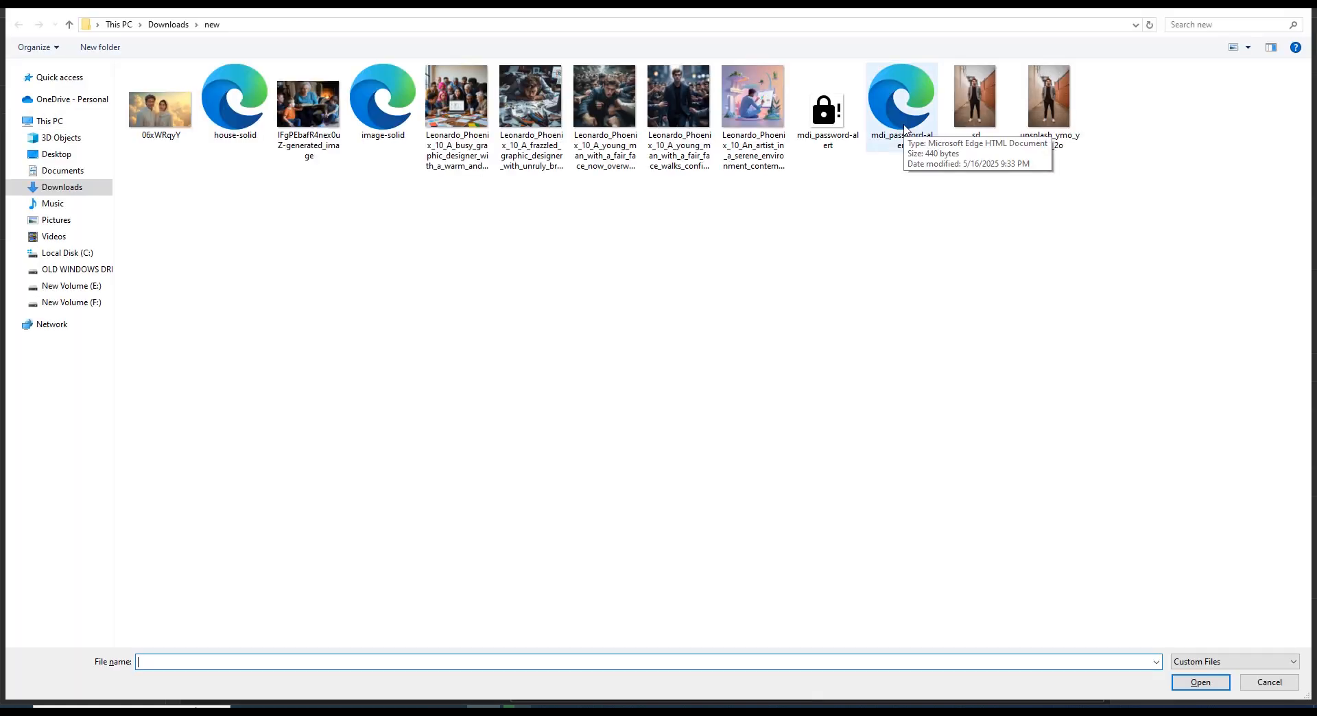
pyautogui.doubleClick(904, 127)
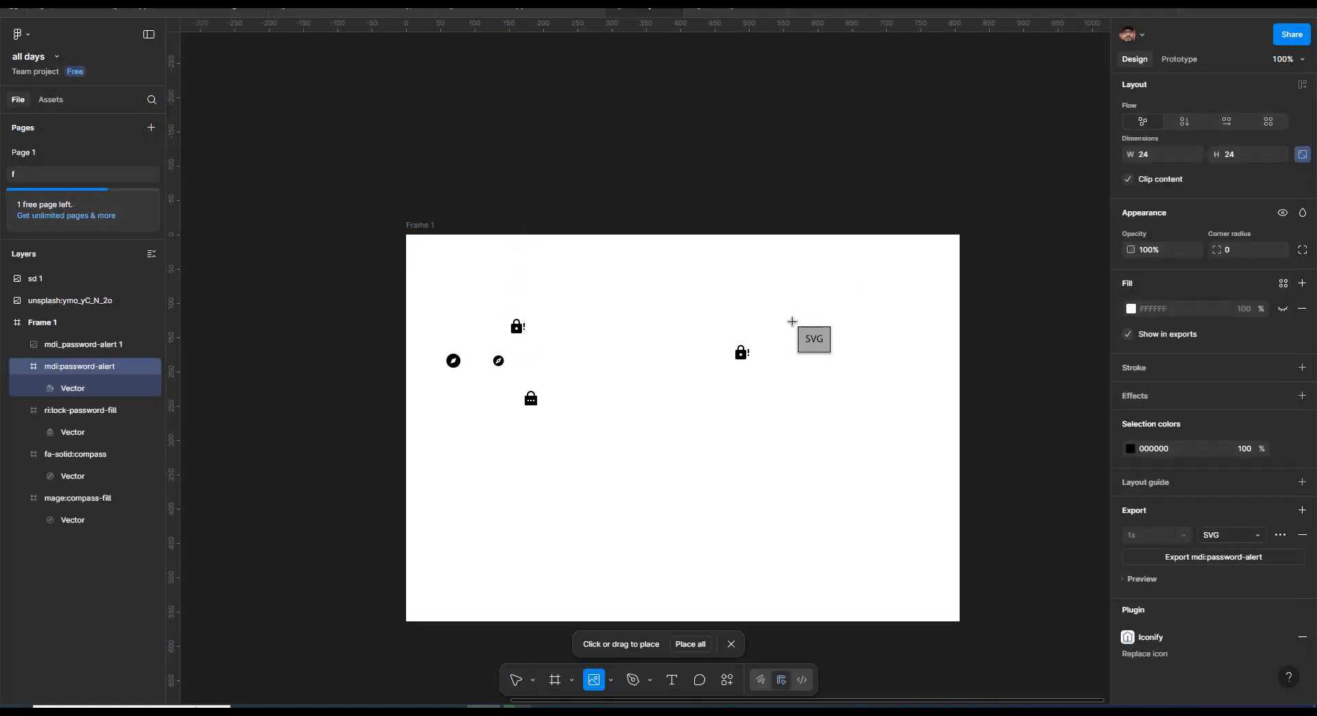
pyautogui.click(792, 321)
pyautogui.click(790, 322)
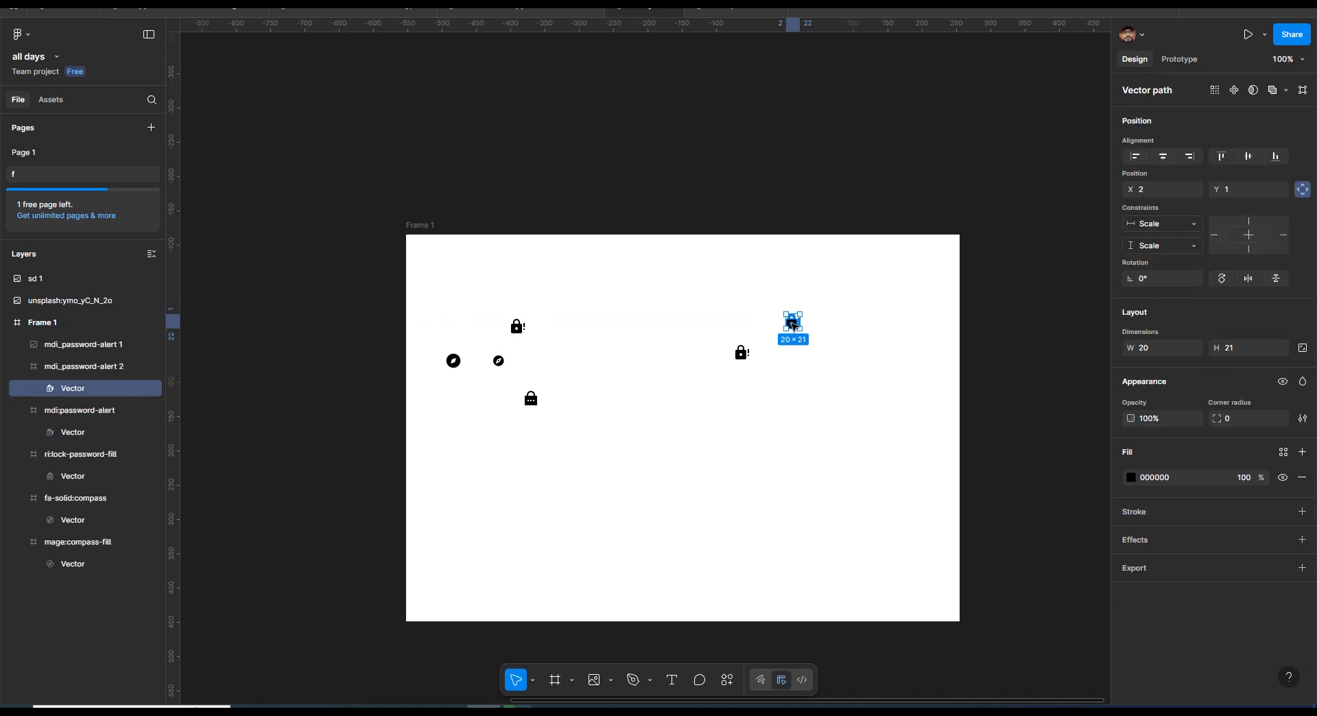
# - Change the fill colour of the vector in the re-imported SVG password-alert icon to red AC2828
pyautogui.click(845, 338)
pyautogui.doubleClick(797, 326)
pyautogui.click(1073, 435)
pyautogui.doubleClick(795, 325)
pyautogui.click(1131, 478)
pyautogui.click(1068, 465)
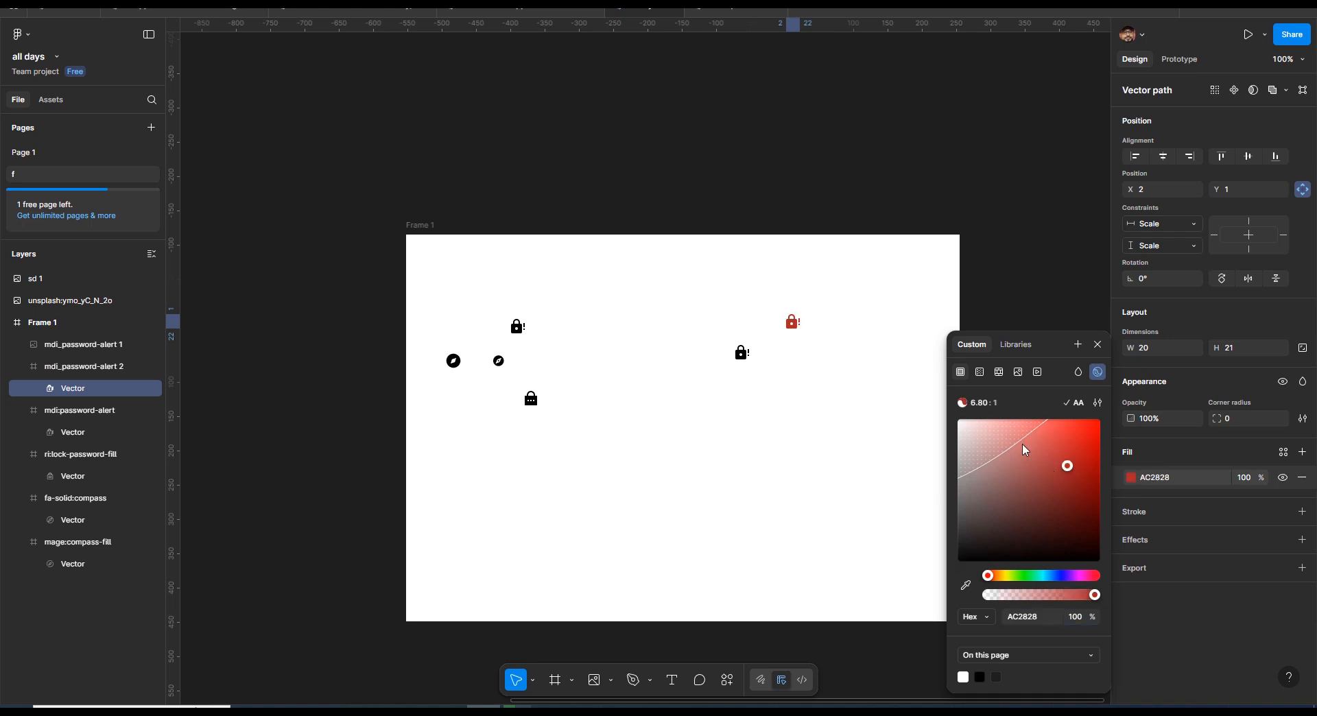
pyautogui.click(895, 348)
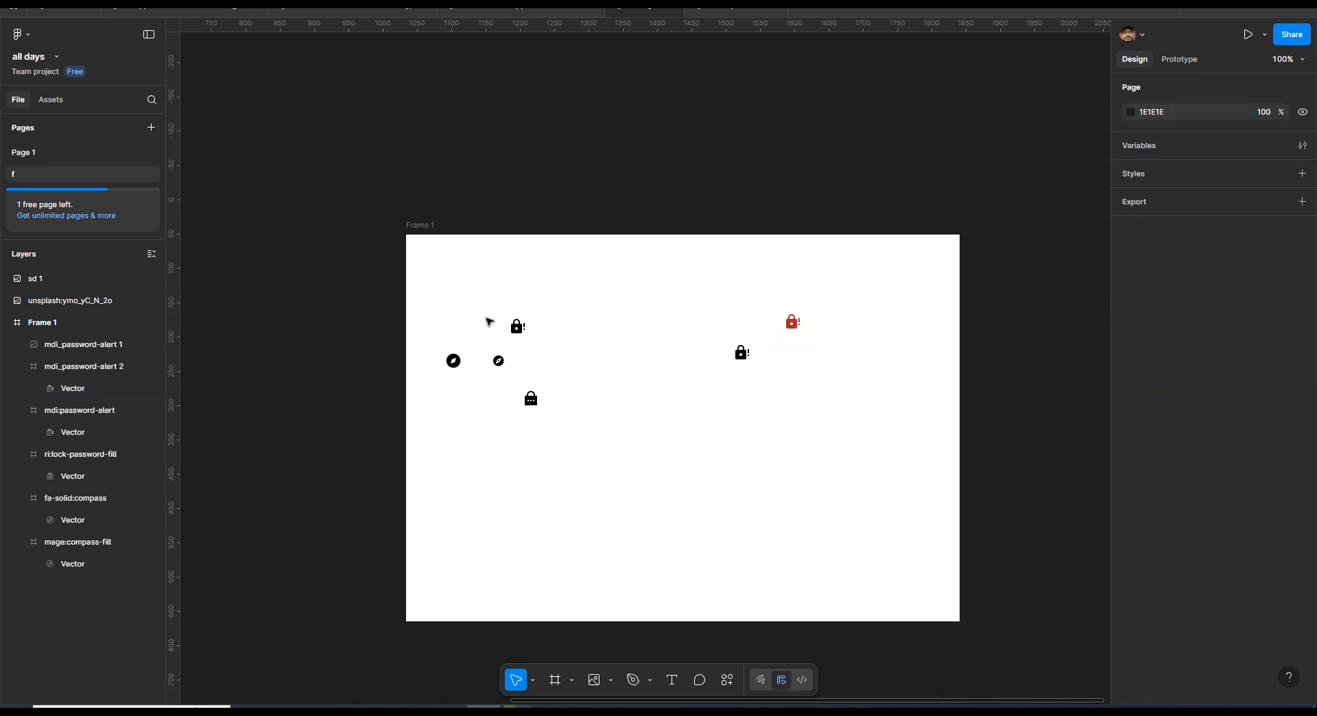
pyautogui.moveTo(458, 312); pyautogui.dragTo(580, 440)
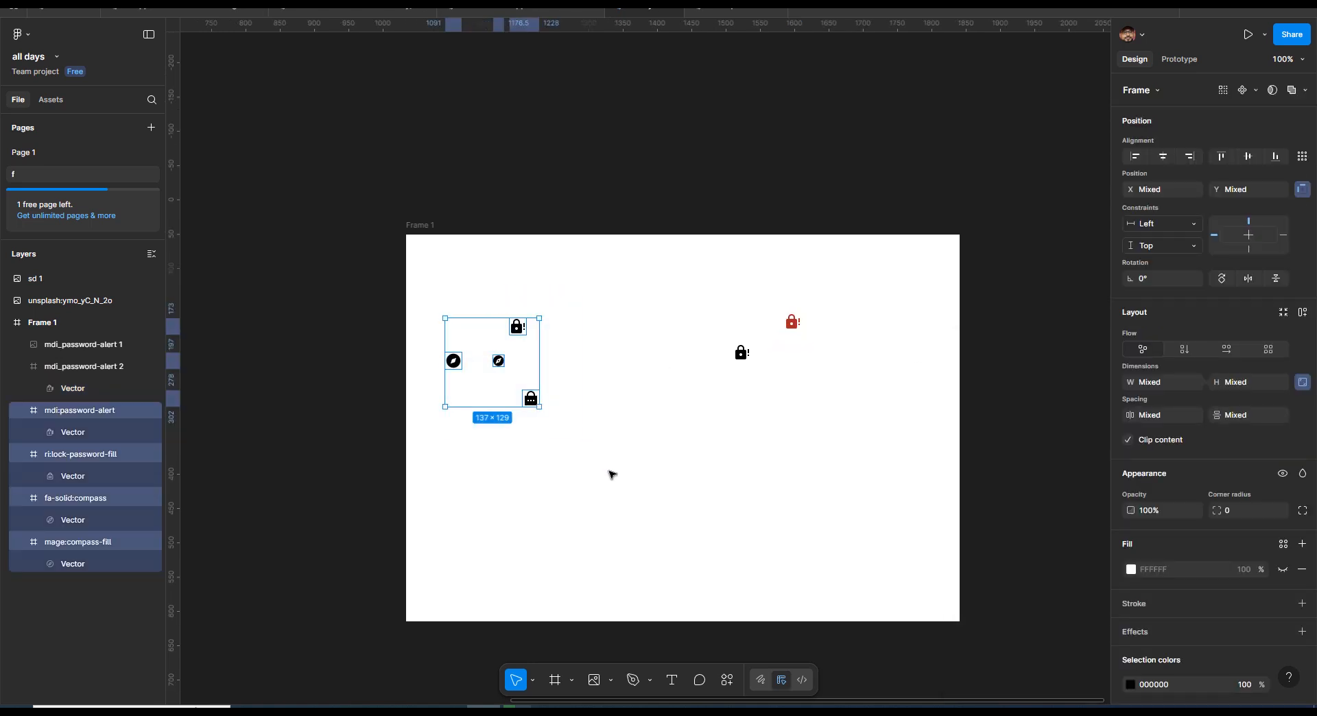
pyautogui.scroll(-2, 364, 499)
pyautogui.click(748, 462)
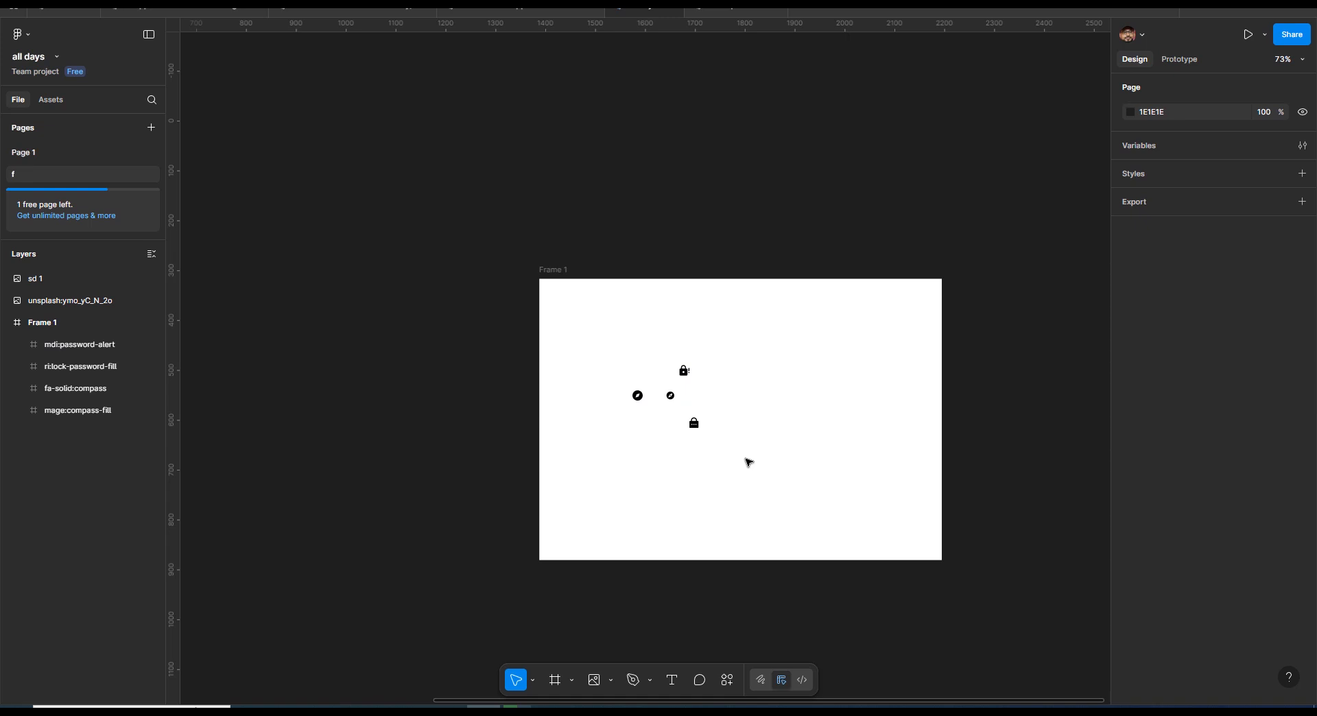
# - Export the four original icons in Frame 1 together as 1x PNG files into the i123 folder, replacing the existing files
pyautogui.click(687, 371)
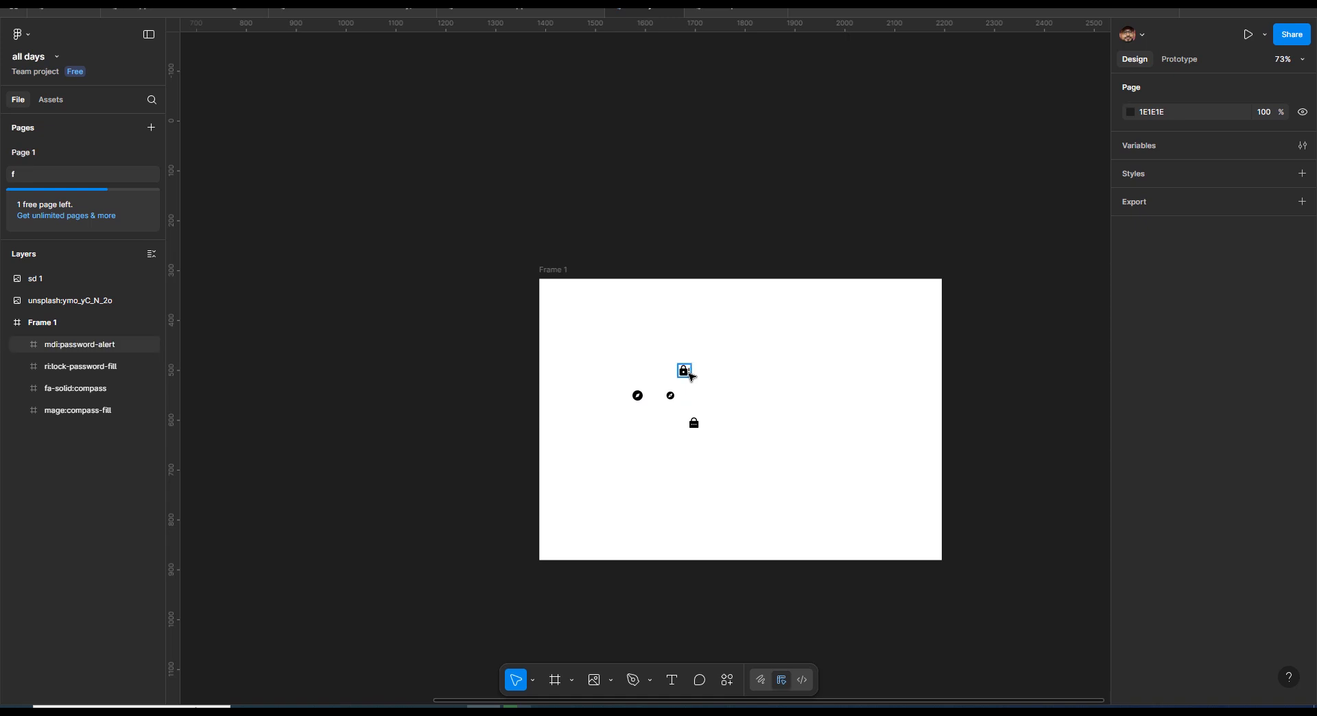
pyautogui.keyDown('shift'); pyautogui.click(694, 423); pyautogui.keyUp('shift')
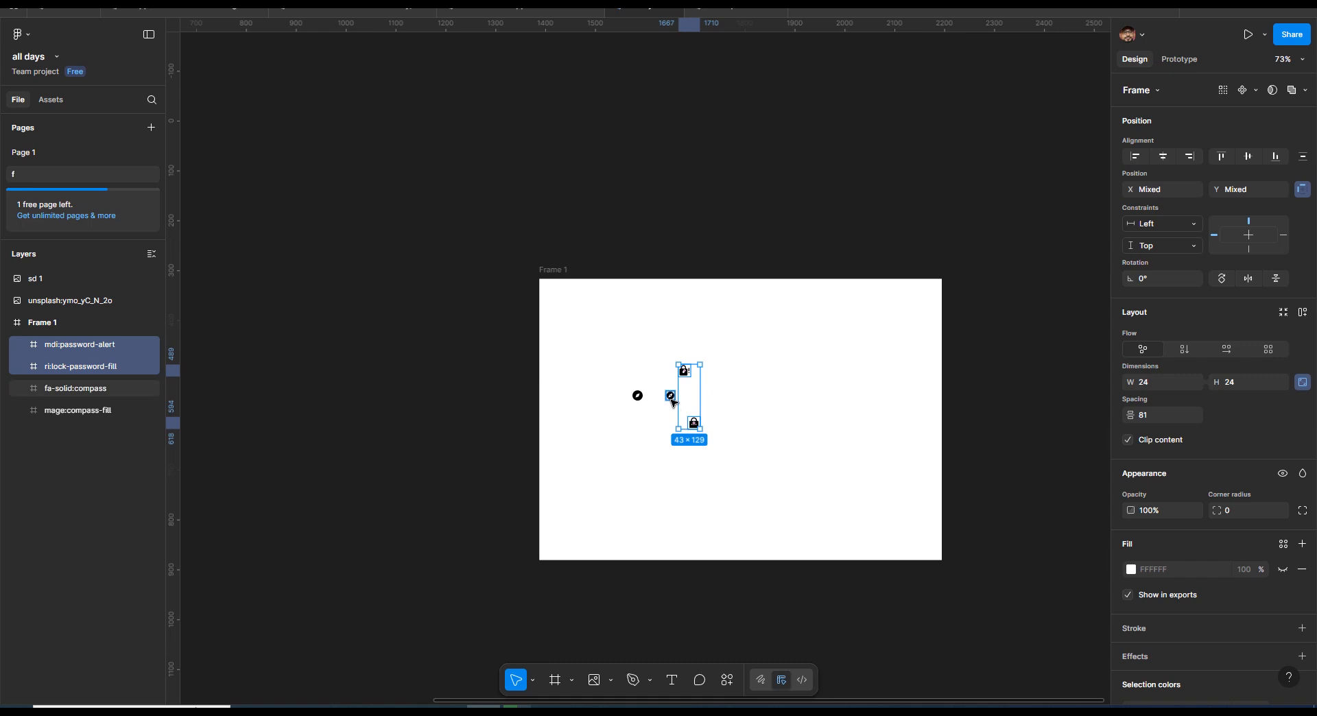
pyautogui.keyDown('shift'); pyautogui.click(671, 395); pyautogui.keyUp('shift')
pyautogui.keyDown('shift'); pyautogui.click(637, 397); pyautogui.keyUp('shift')
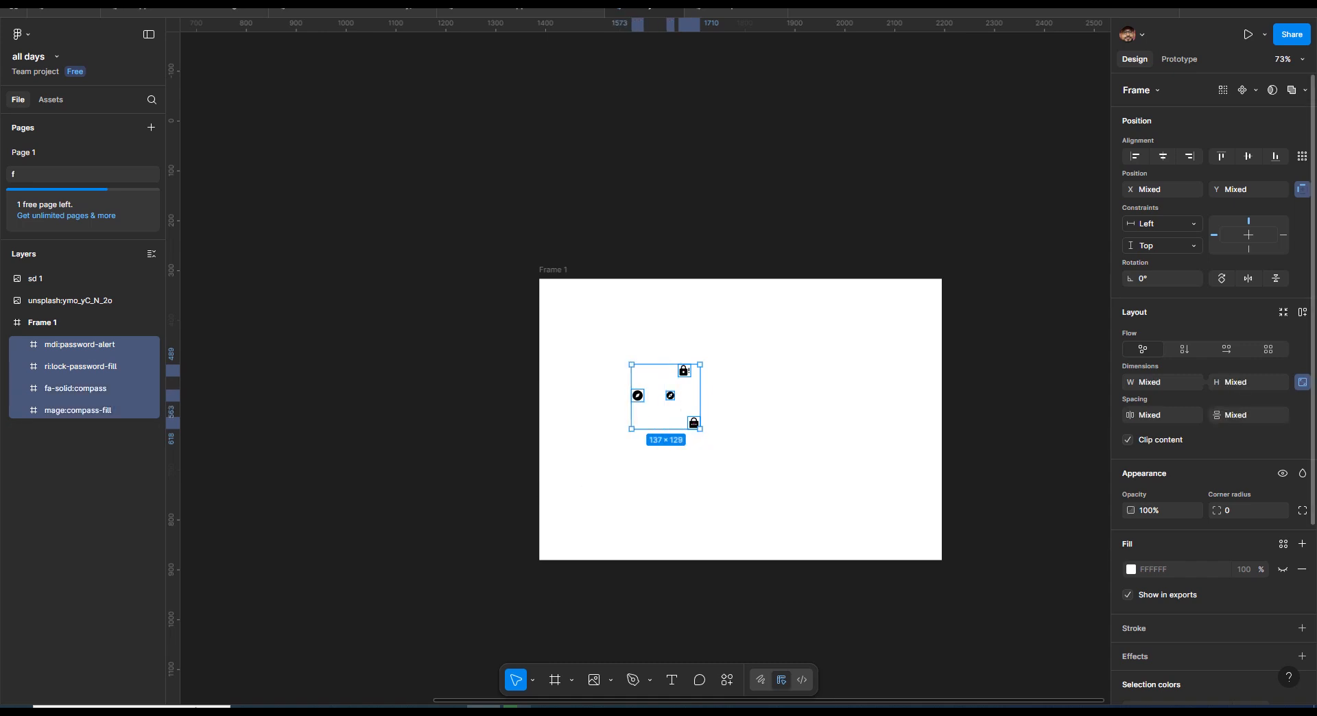
pyautogui.scroll(-4, 1221, 563)
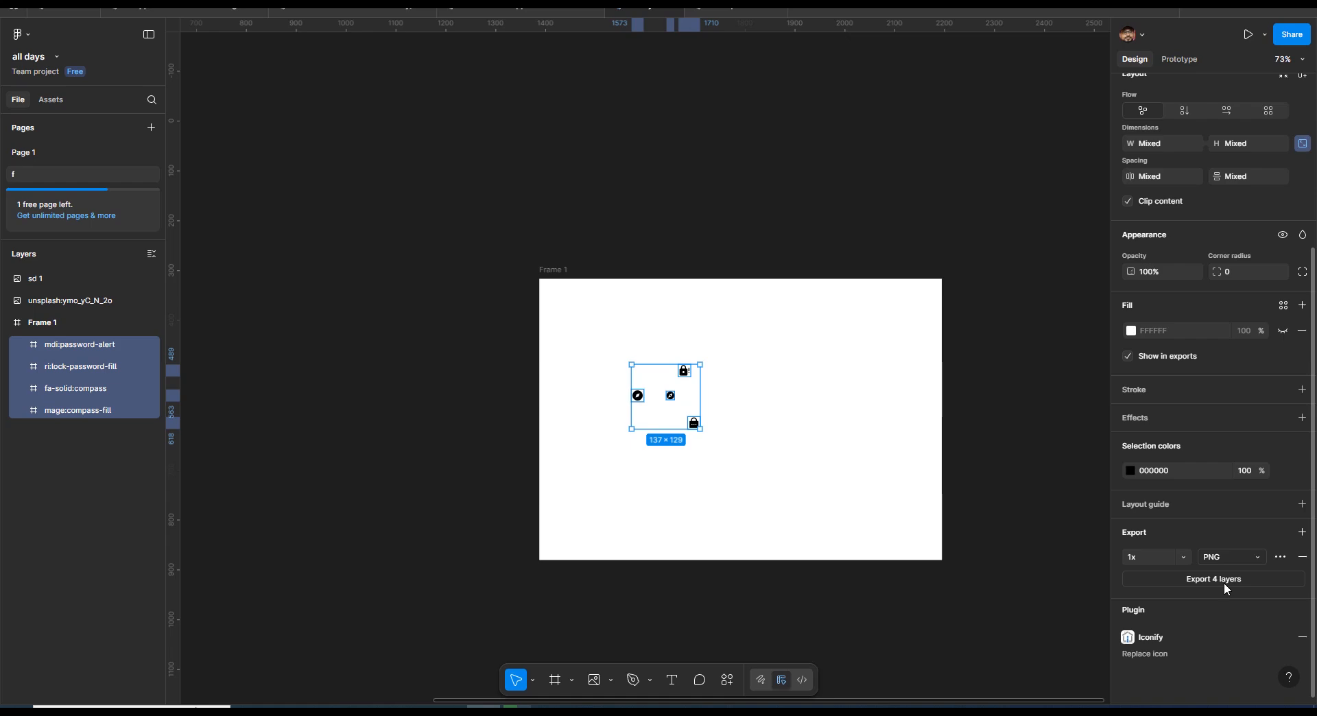
pyautogui.click(1234, 580)
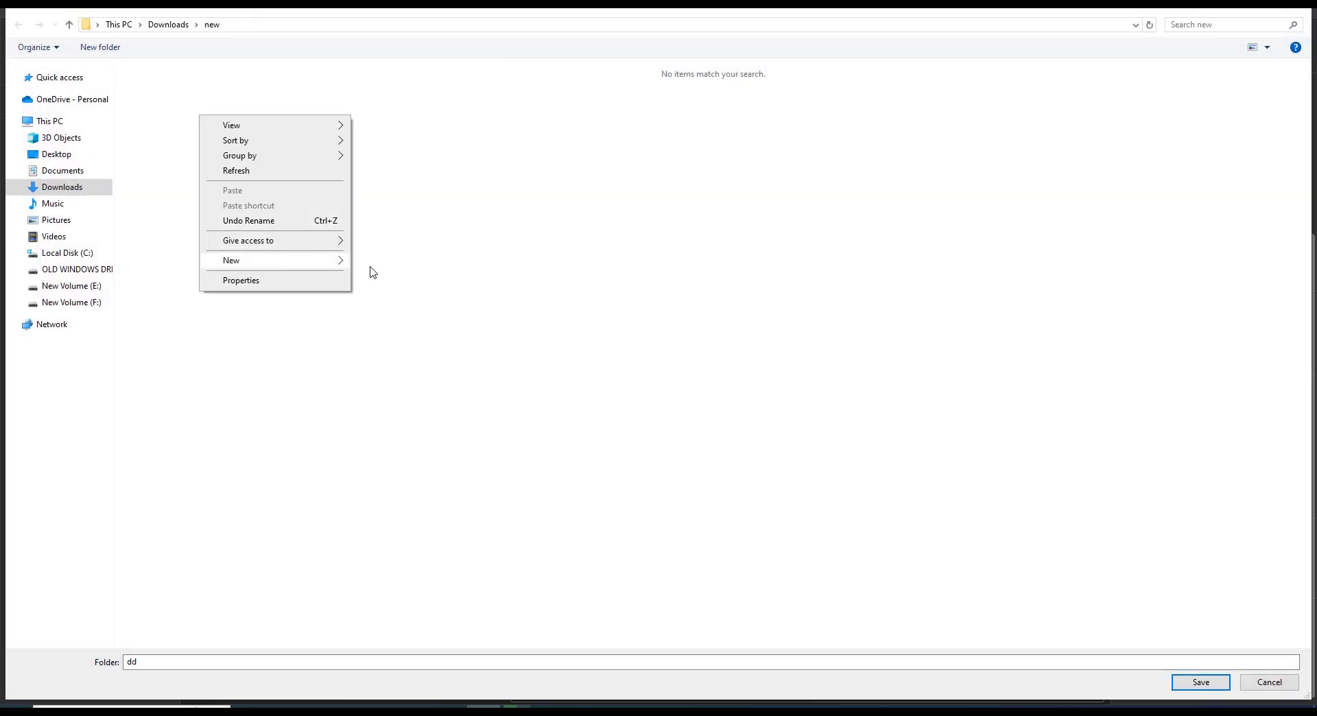
pyautogui.moveTo(315, 270)
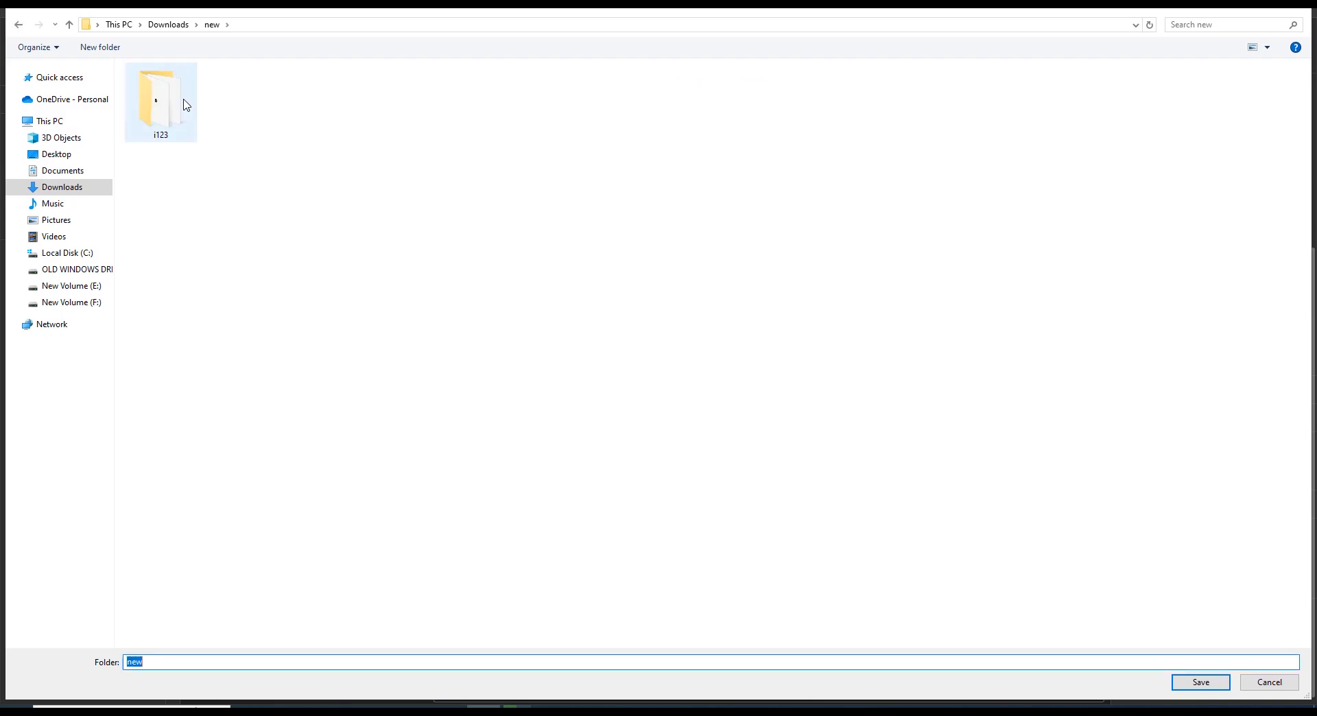
pyautogui.click(182, 106)
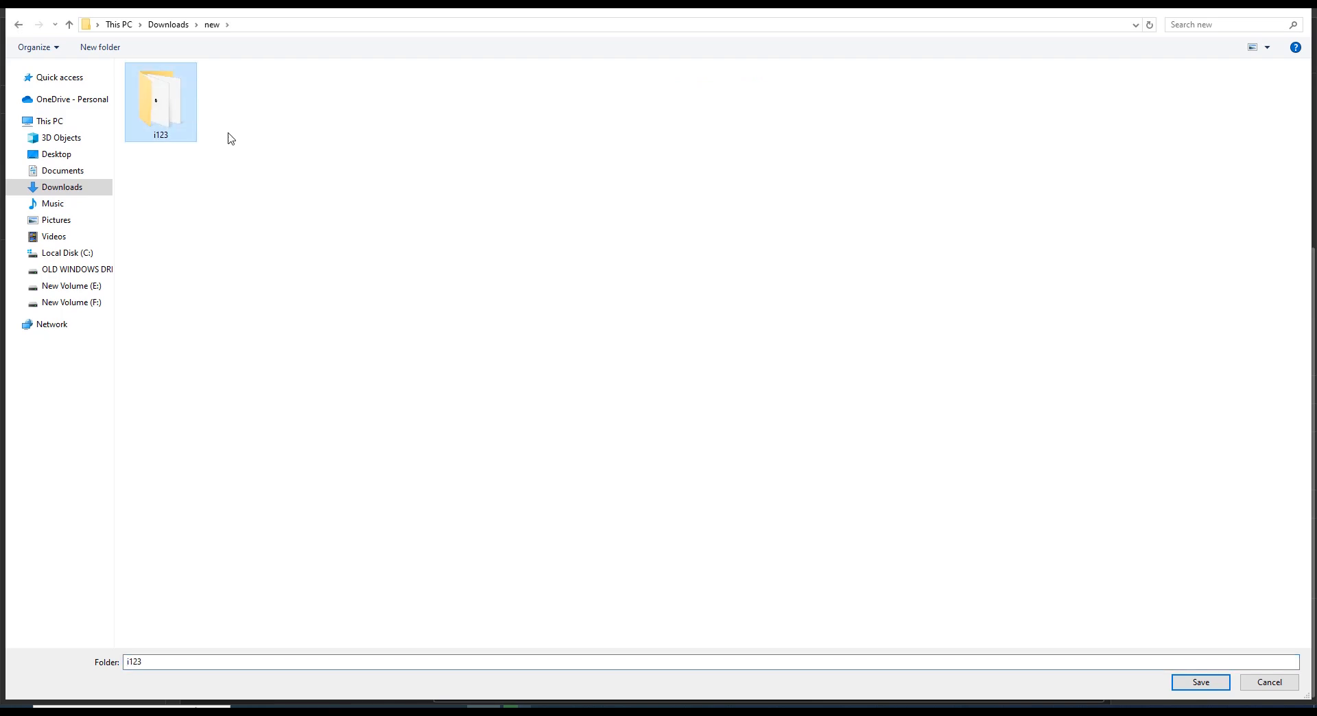
pyautogui.click(1201, 683)
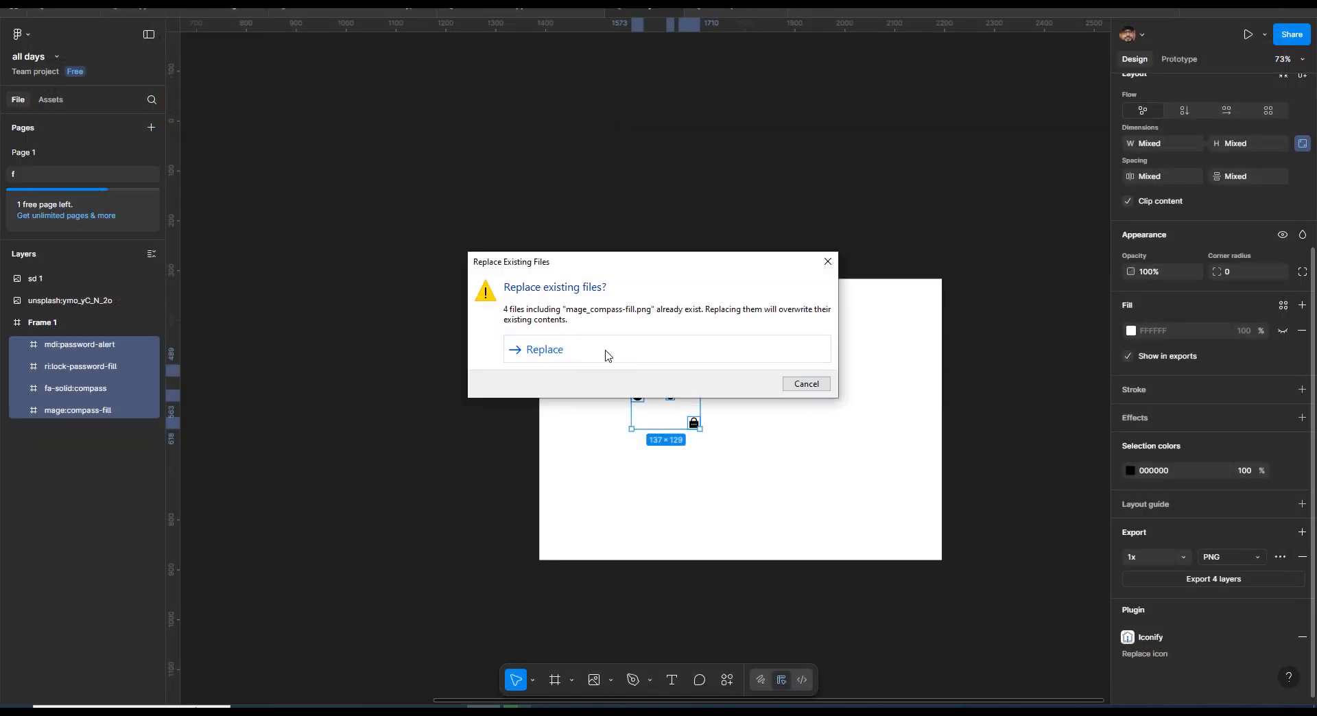
pyautogui.click(608, 355)
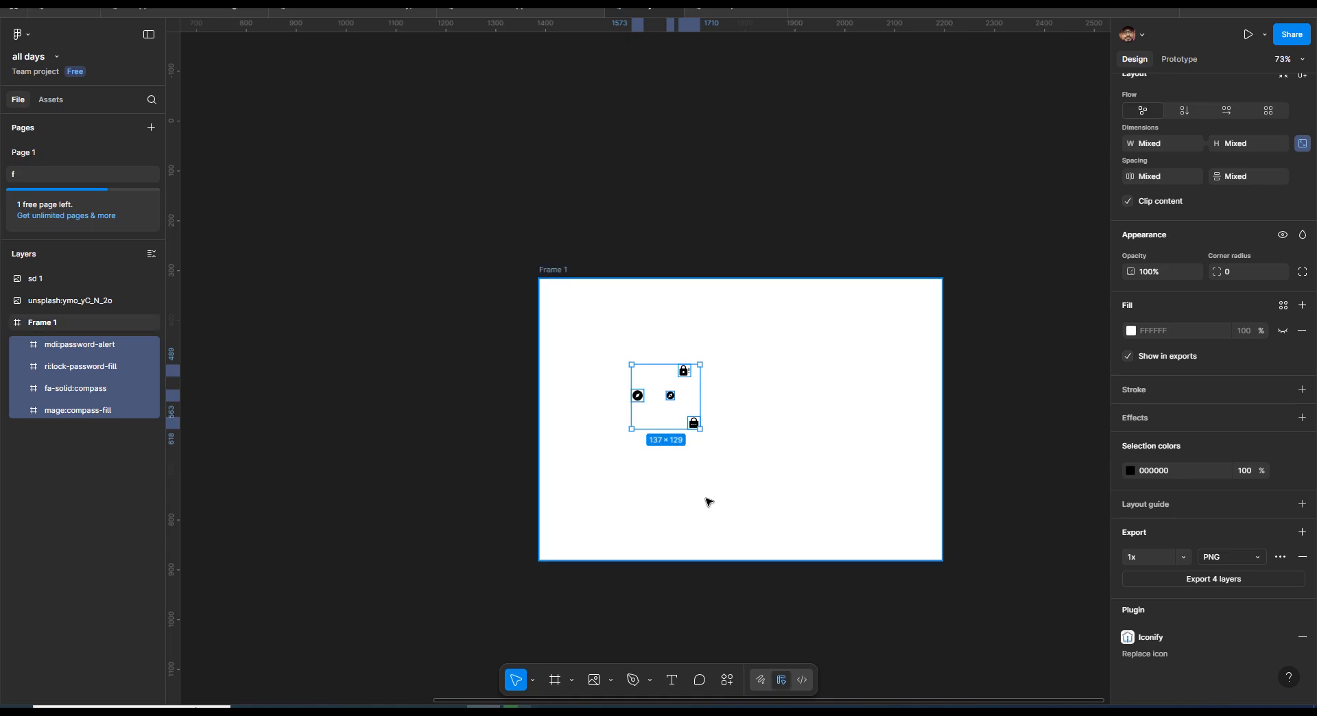
# - Open the image import dialog and examine the exported password-alert, lock and compass icon files in the i123 folder
pyautogui.hotkey('ctrl', 'shift', 'k')
pyautogui.click(270, 220)
pyautogui.click(356, 235)
pyautogui.click(567, 245)
pyautogui.click(789, 244)
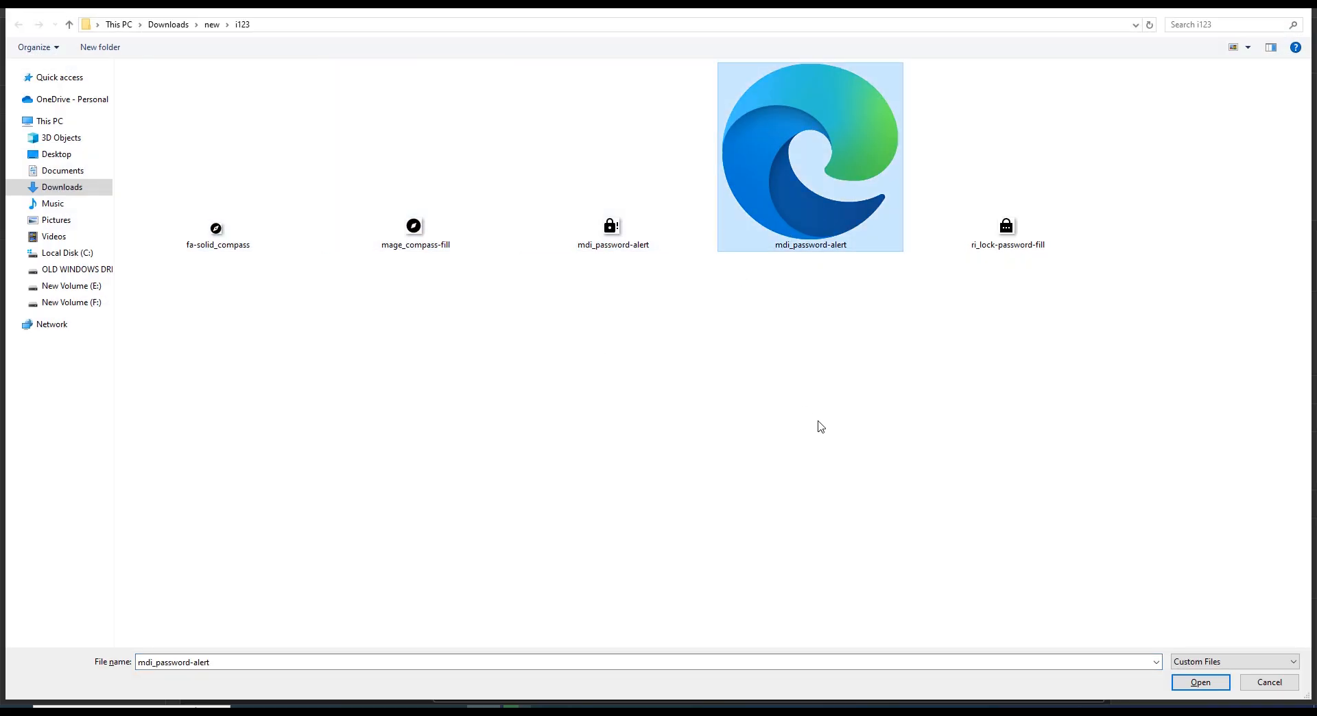
pyautogui.moveTo(863, 212); pyautogui.dragTo(809, 248)
pyautogui.click(1018, 246)
pyautogui.click(610, 246)
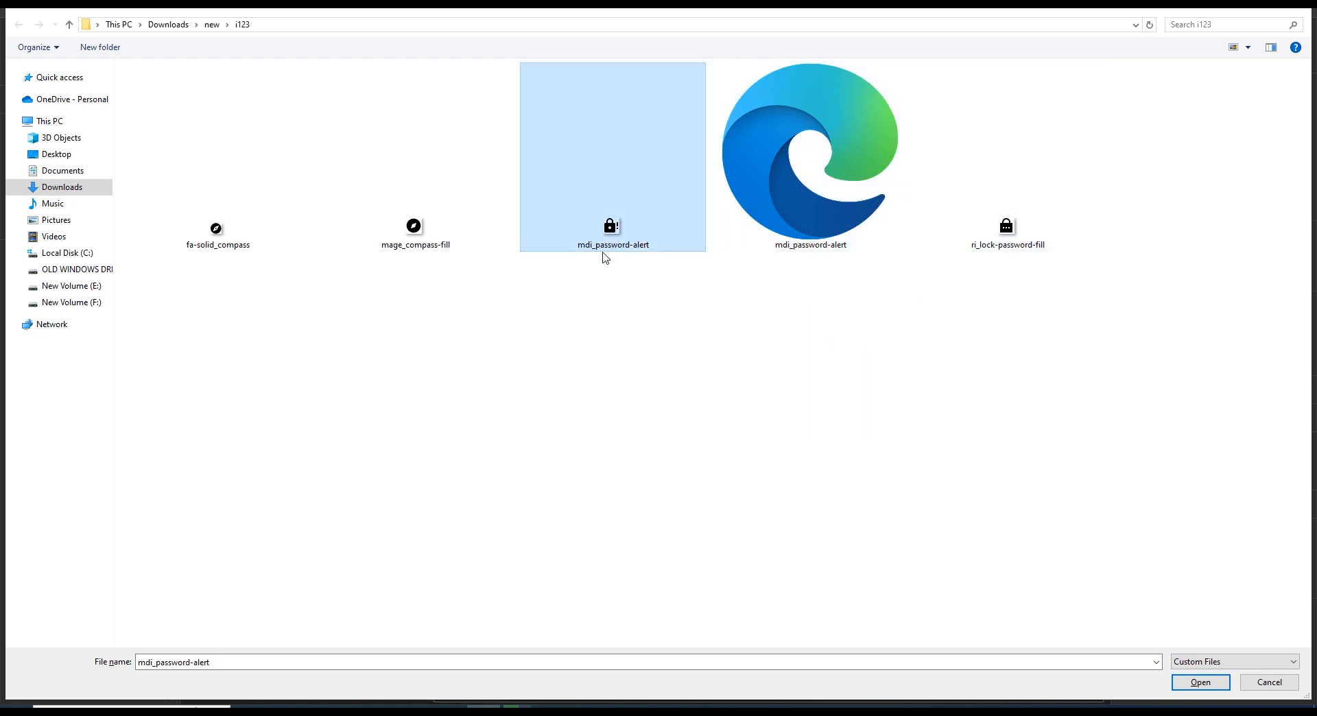
pyautogui.click(433, 236)
pyautogui.click(255, 235)
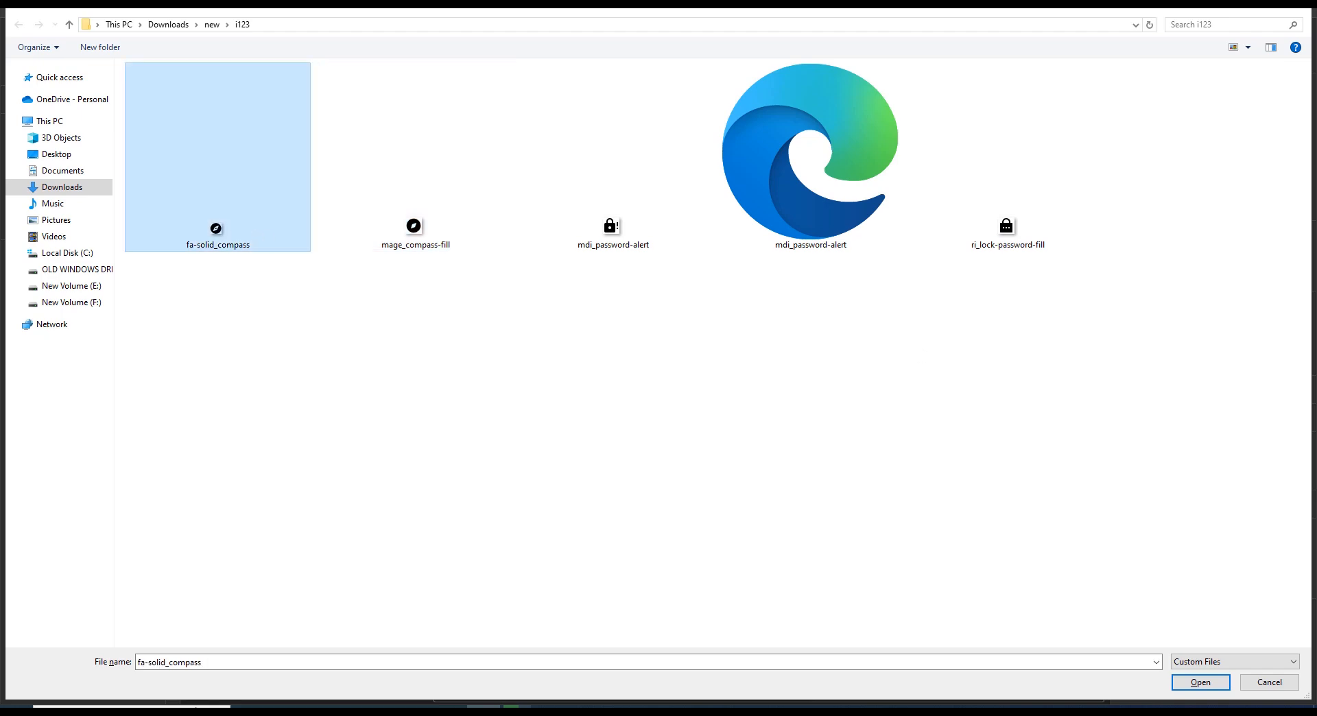